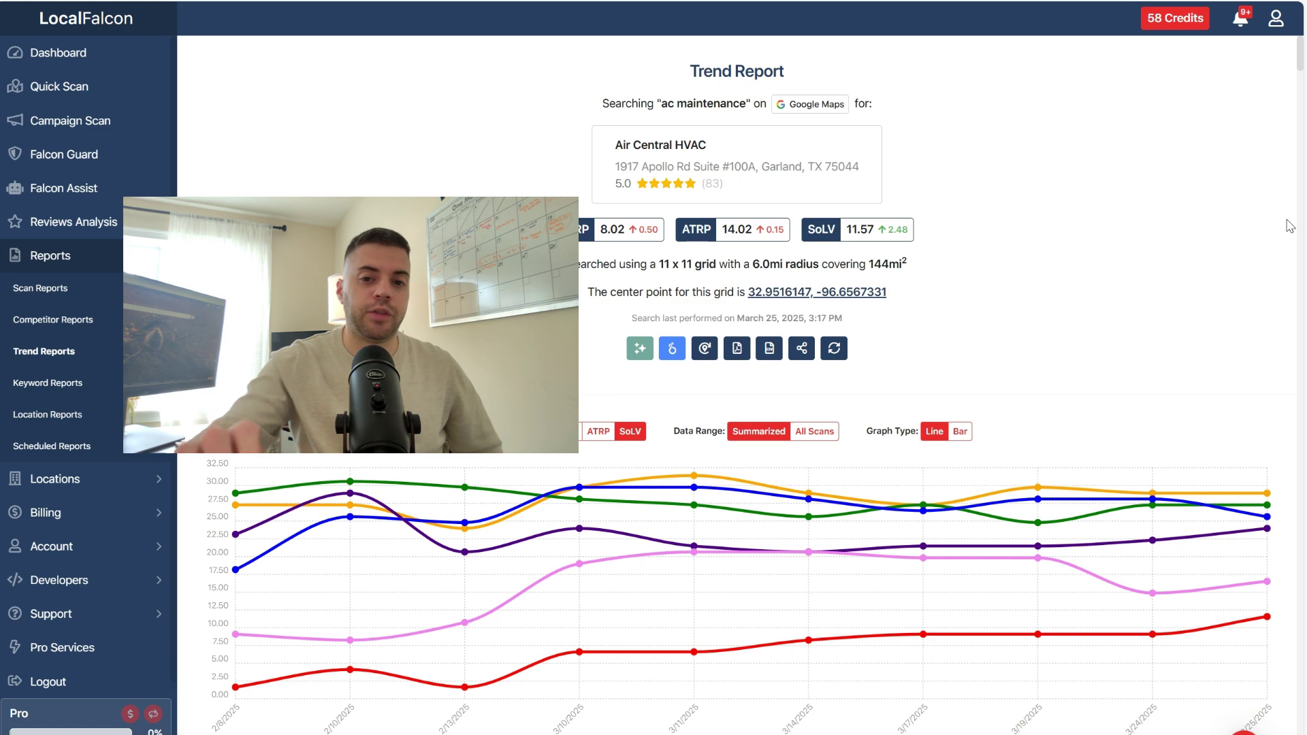
Play the past ac maintenance scan grids as a slideshow, then scroll back to the report header.
scroll(1236, 255, "down", 15)
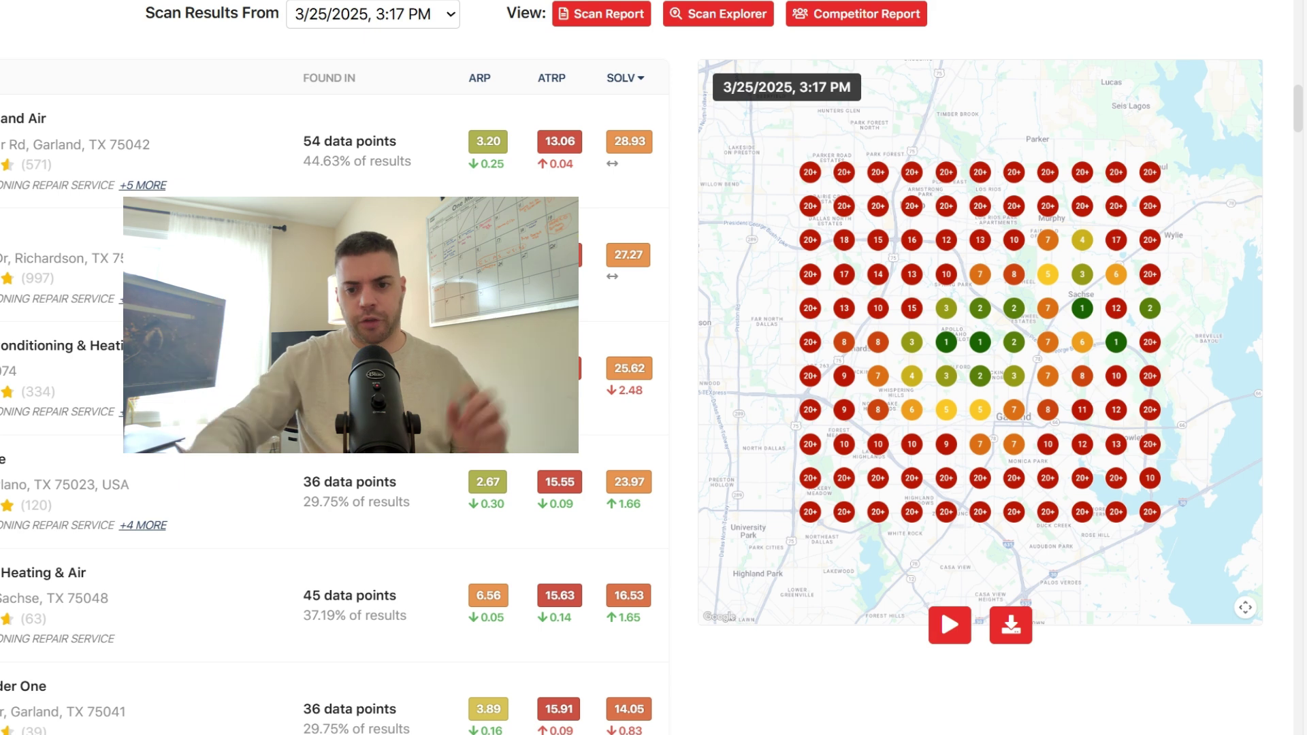
left_click(950, 625)
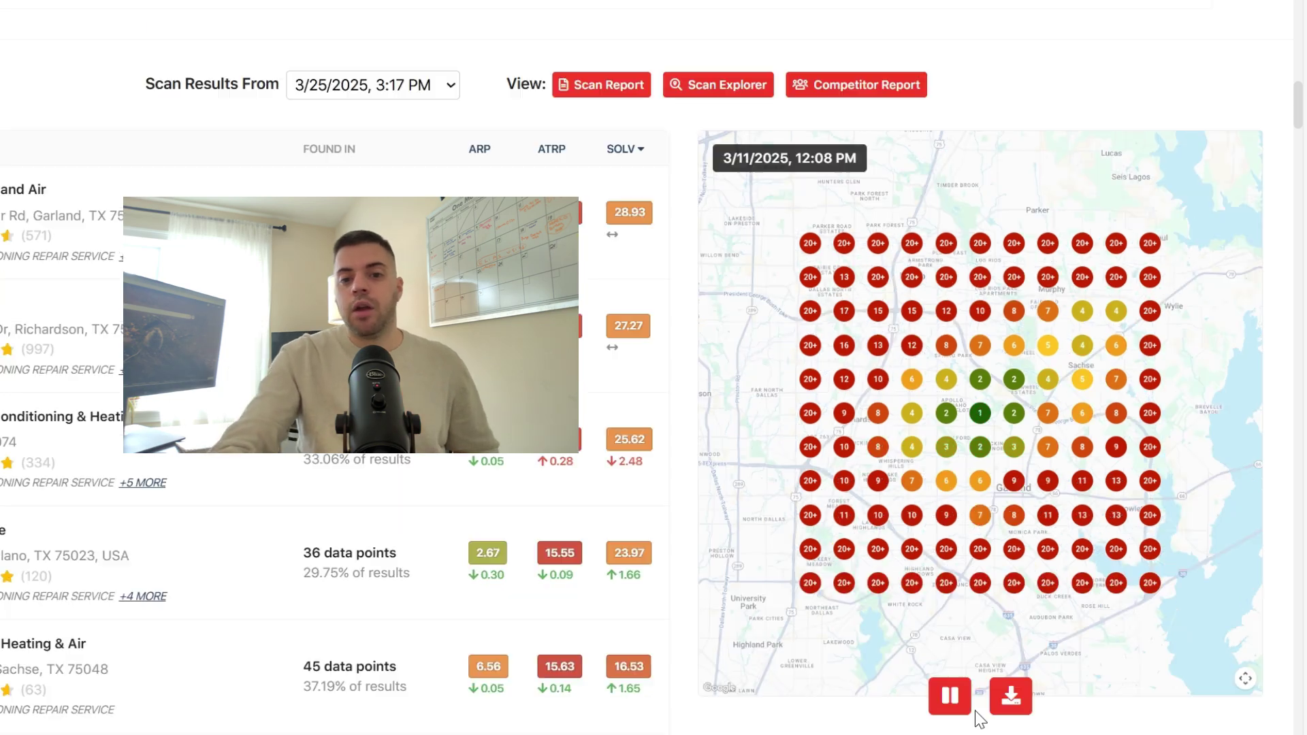
scroll(980, 719, "down", 15)
scroll(980, 719, "up", 10)
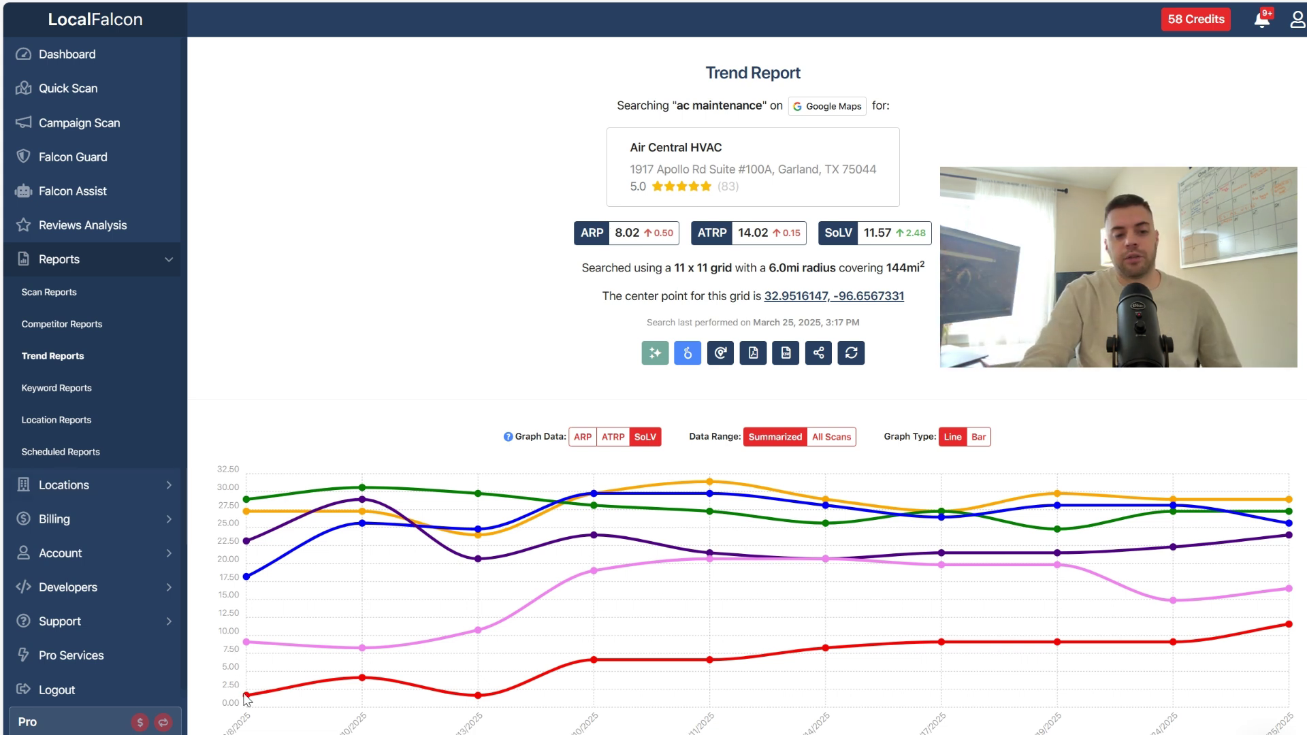
Read the first and last SoLV data points on the trend chart, then scroll to its legend.
mouse_move(247, 697)
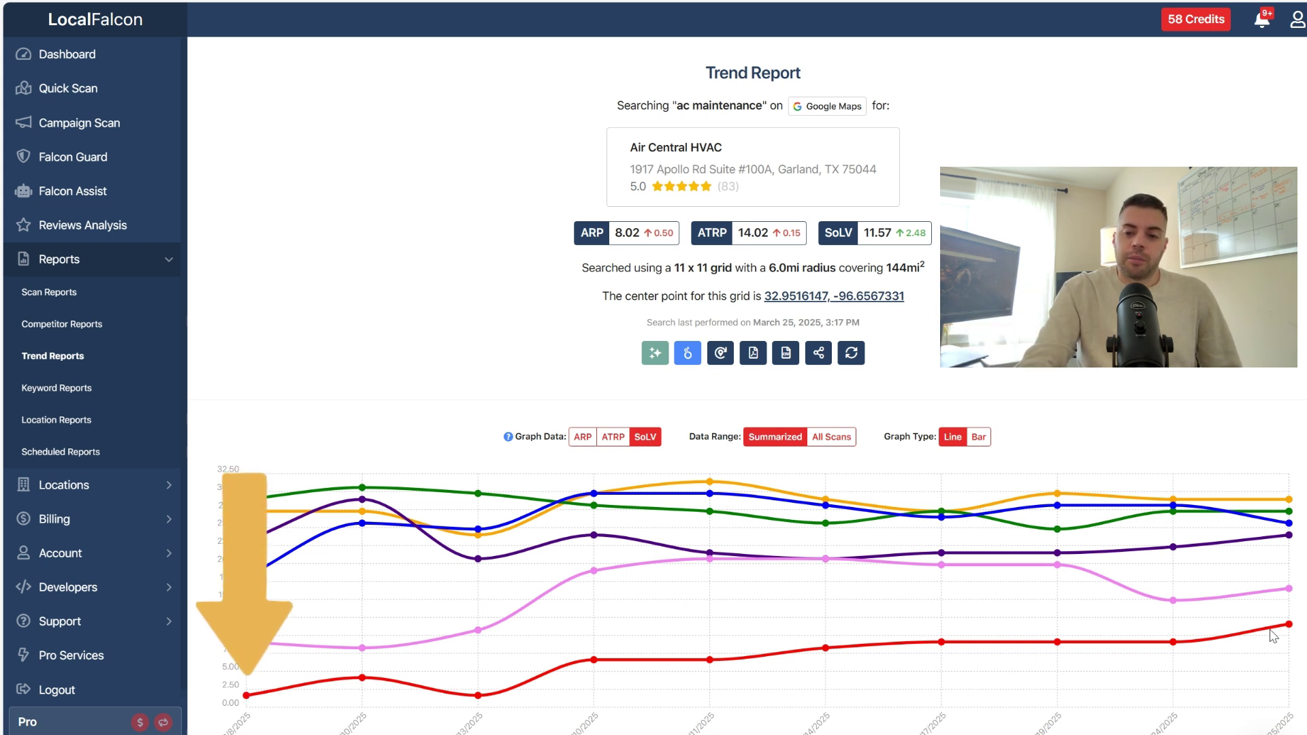
mouse_move(1288, 625)
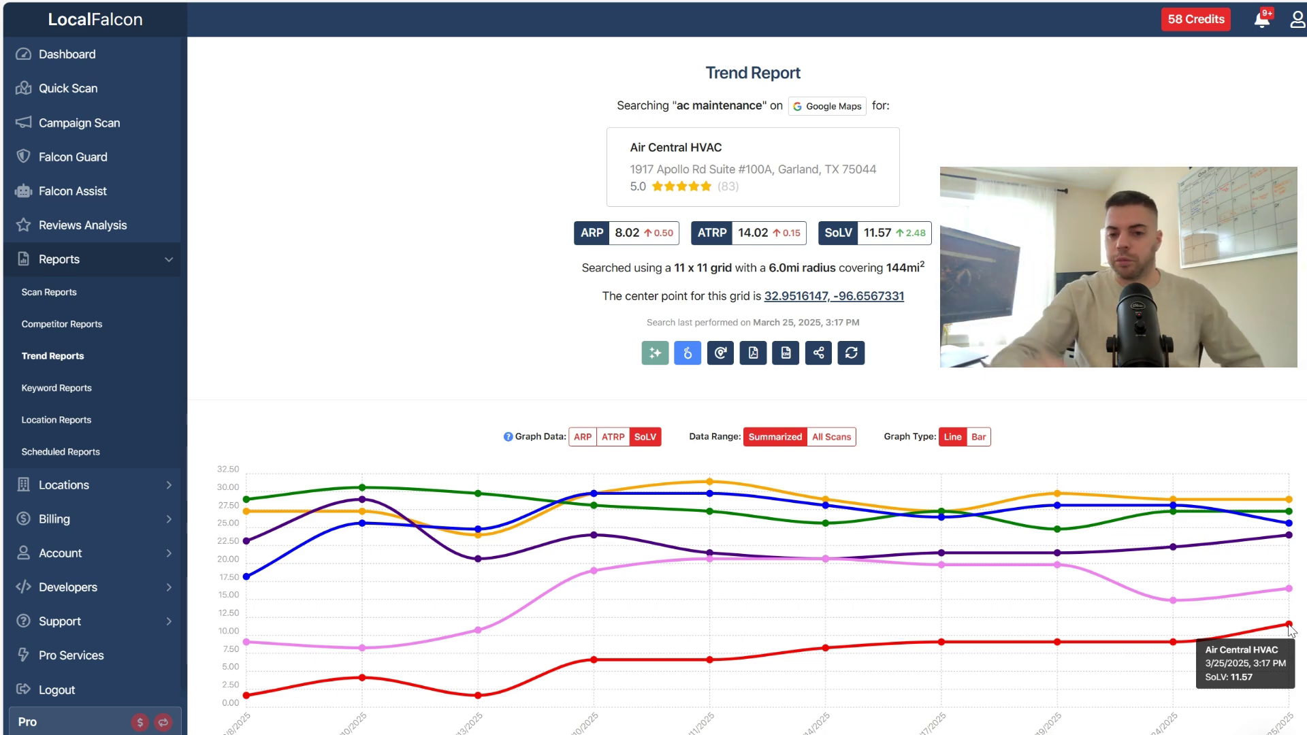
scroll(1086, 629, "down", 1)
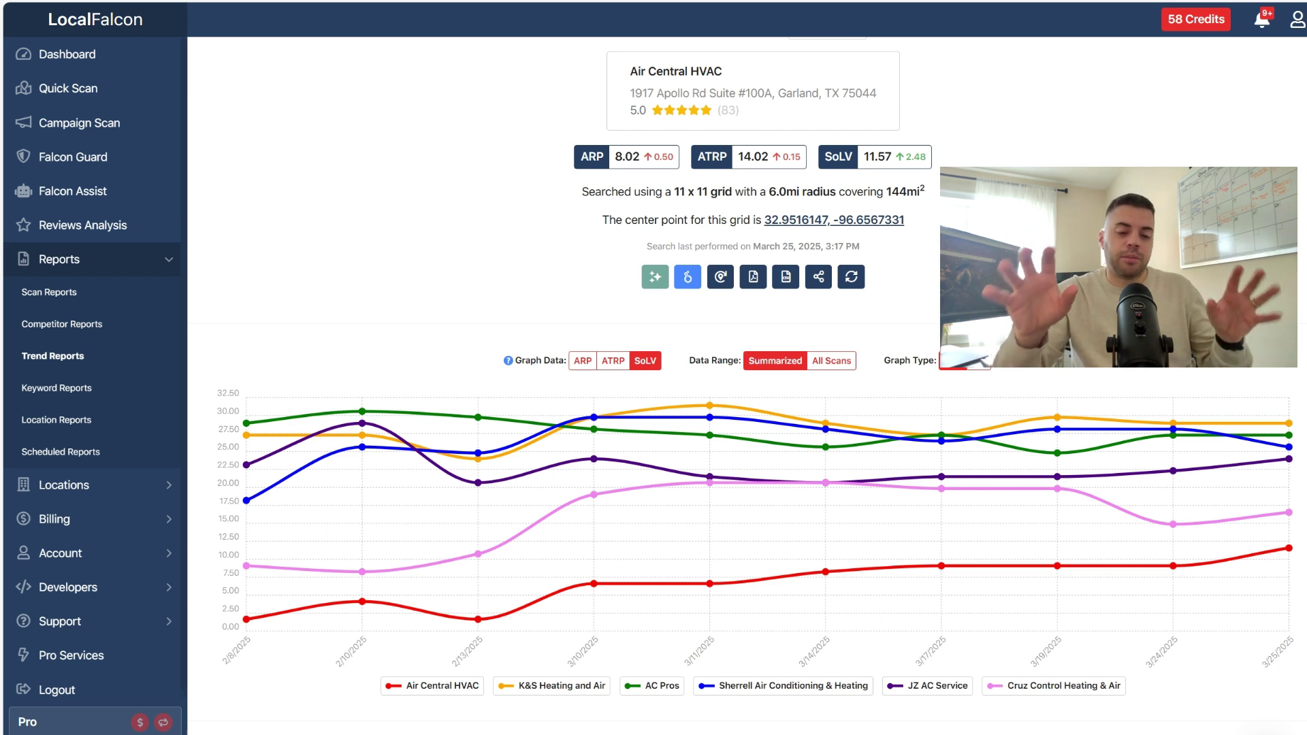
Hide K&S, AC Pros, Sherrell, JZ AC Service and Cruz Control, leaving only Air Central HVAC.
left_click(562, 689)
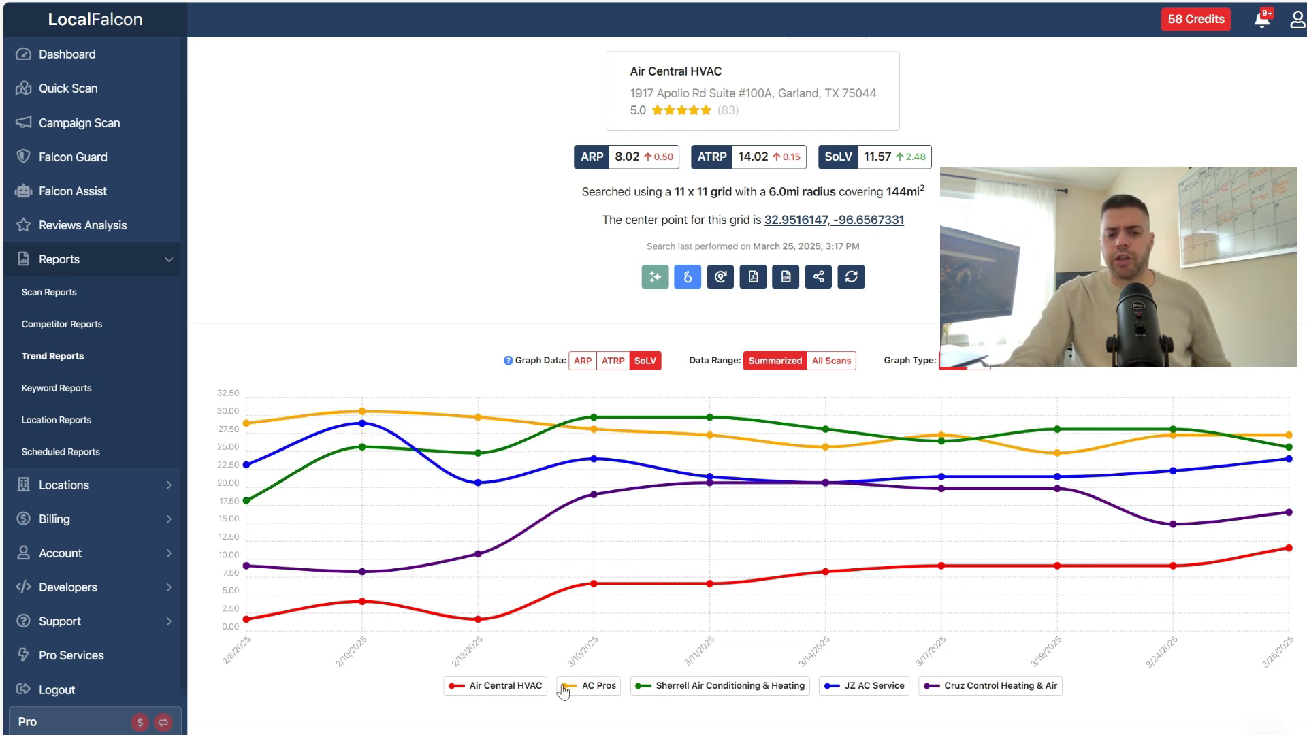
left_click(607, 688)
left_click(649, 688)
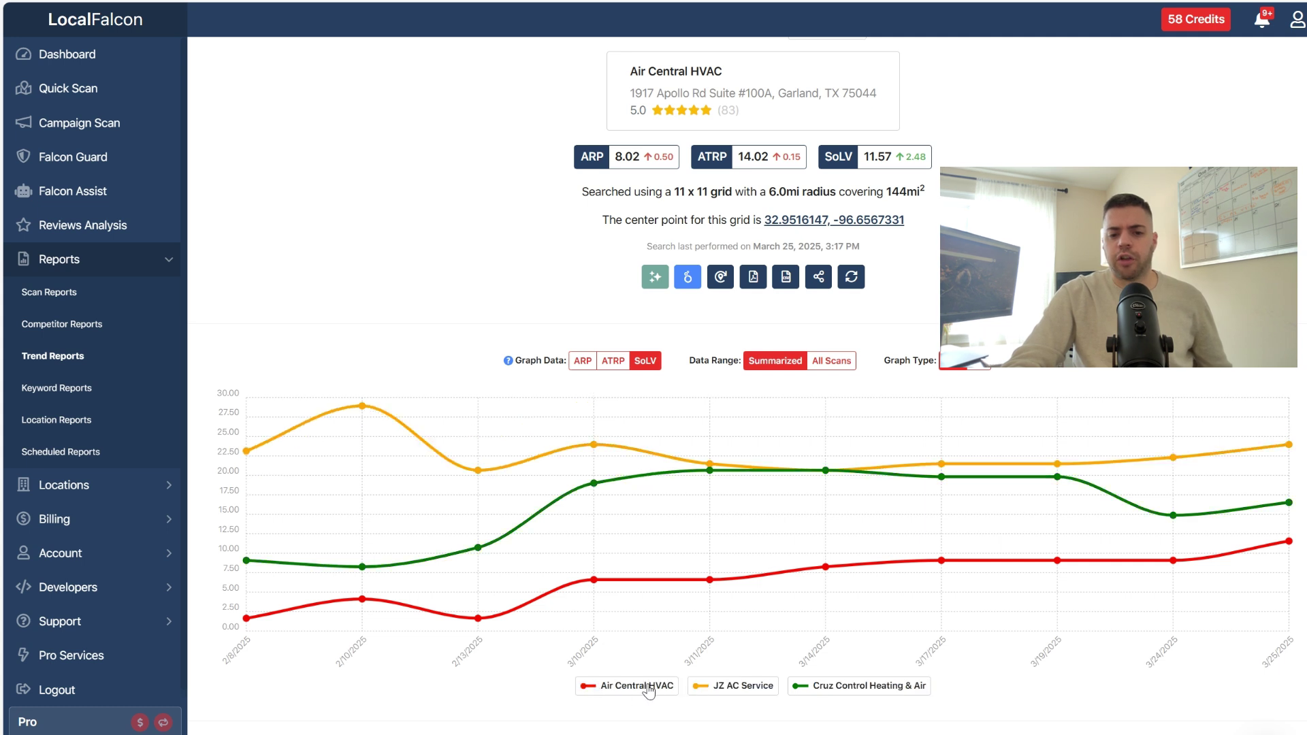
left_click(761, 688)
left_click(766, 687)
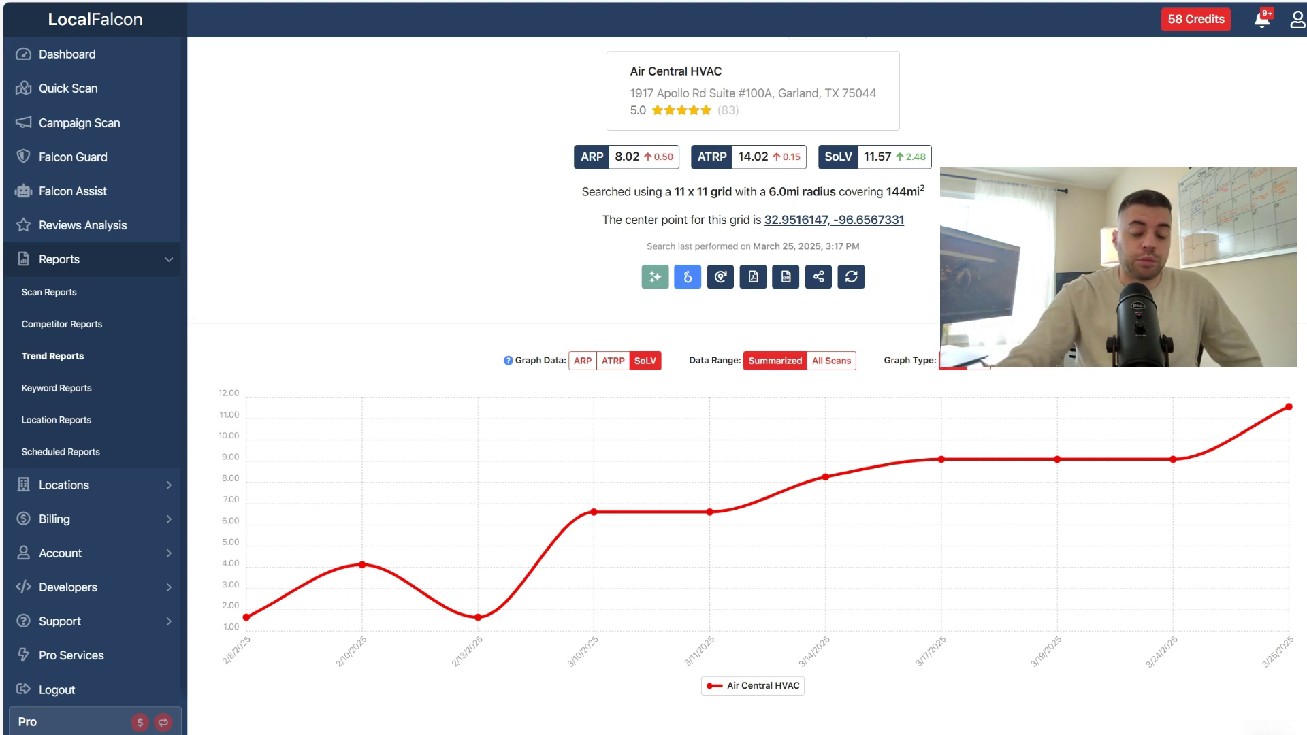
scroll(748, 382, "down", 15)
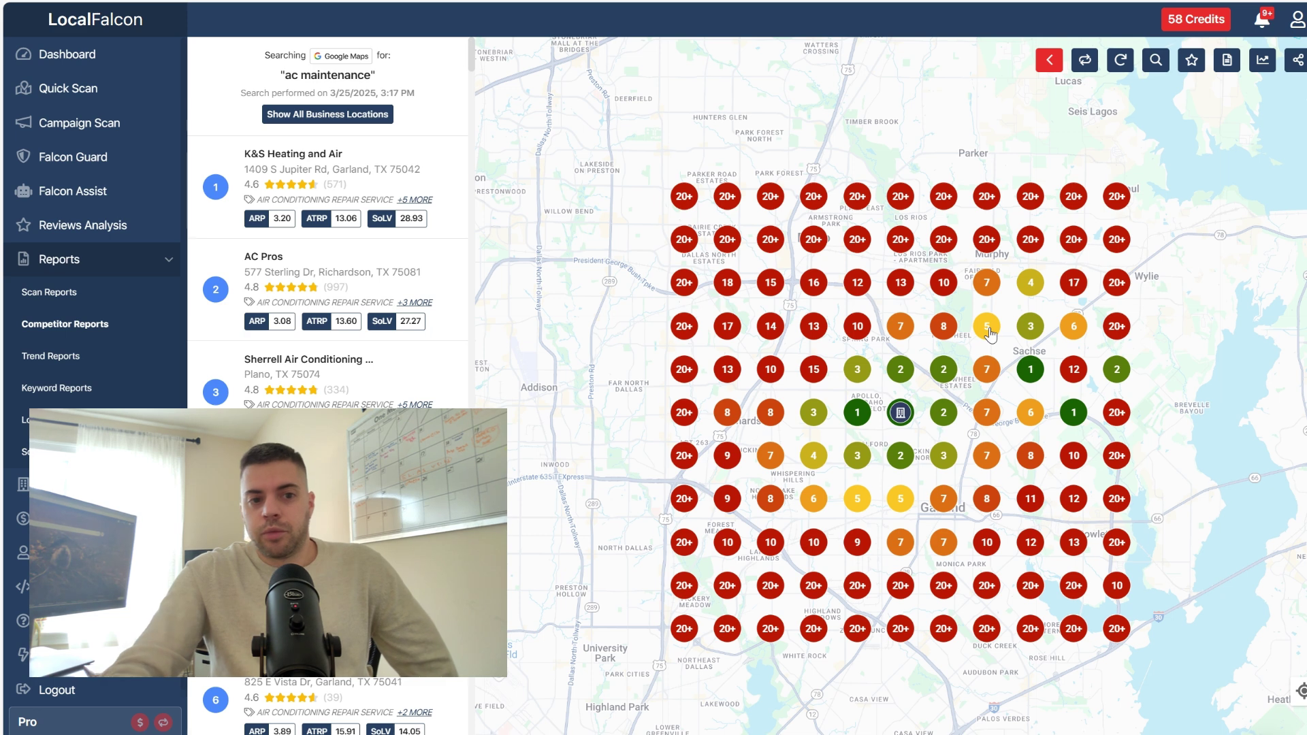
View the K&S, AC Pros and Sherrell ranking grids, then start a K&S Heating and Air comparison.
left_click(433, 172)
mouse_move(438, 257)
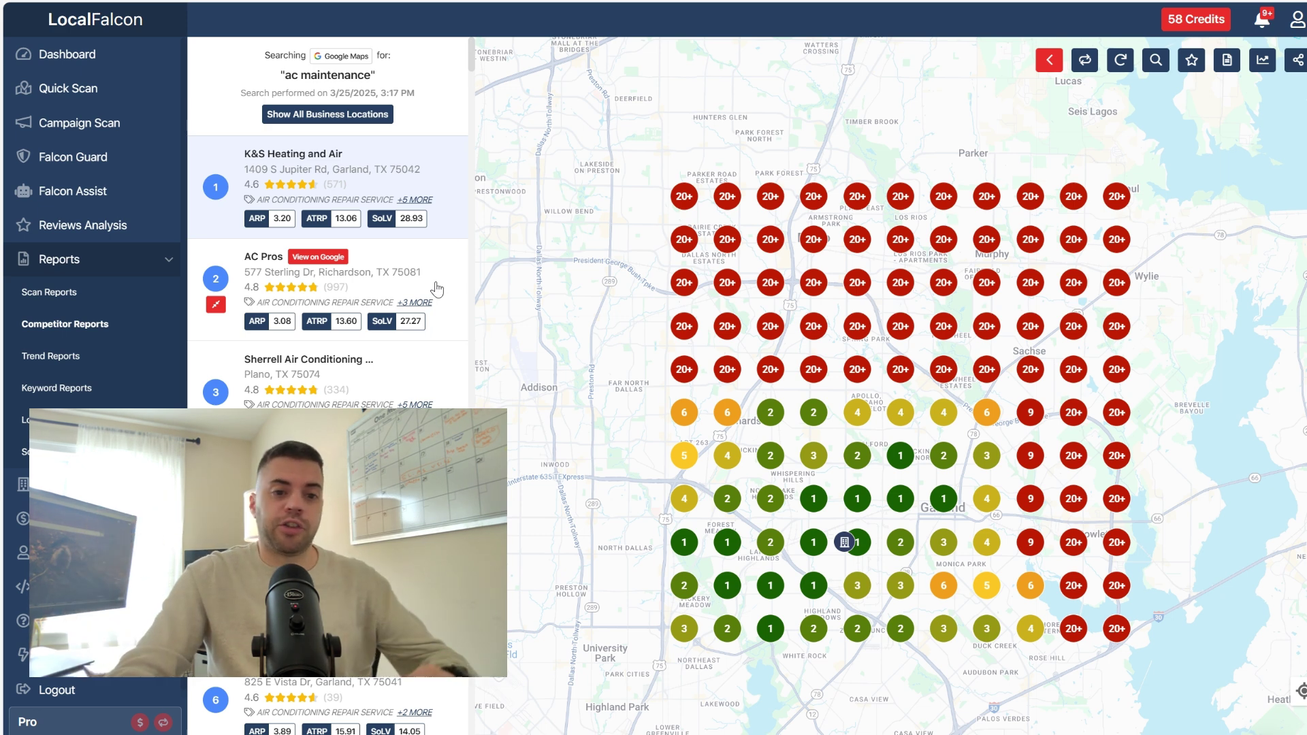
left_click(437, 289)
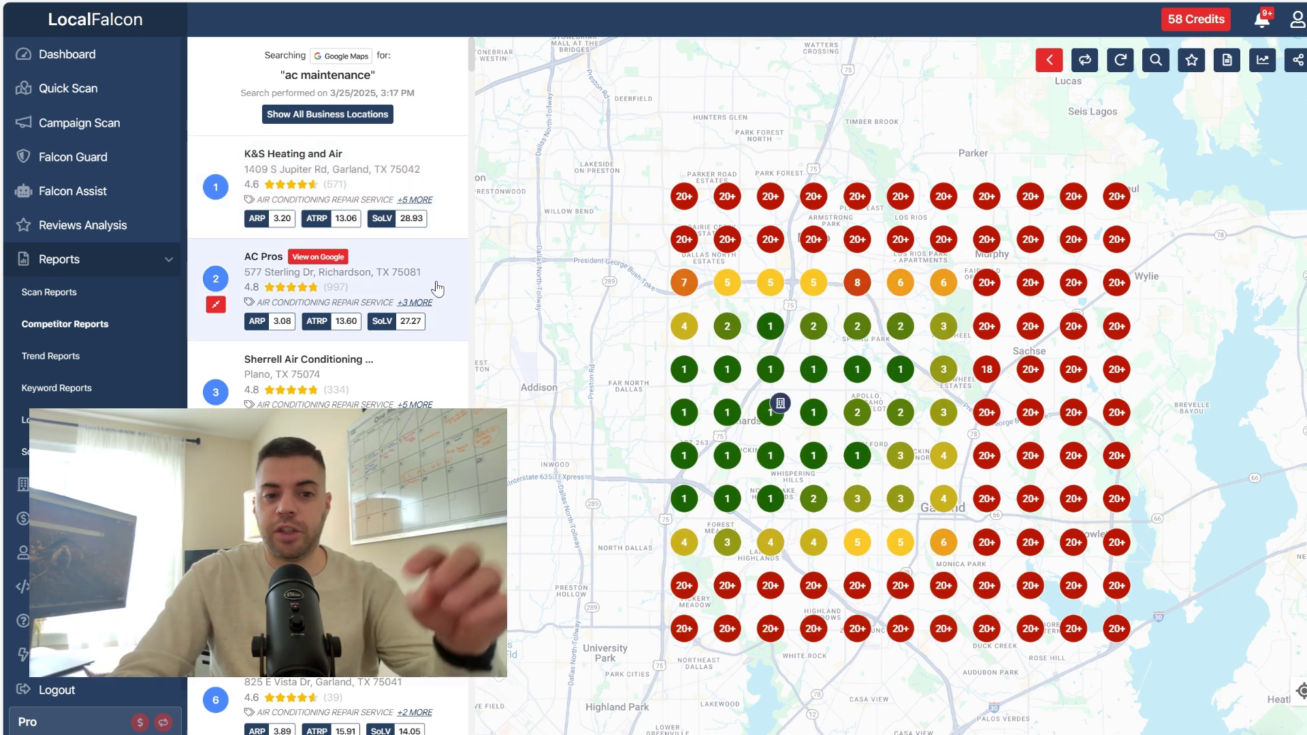
left_click(451, 387)
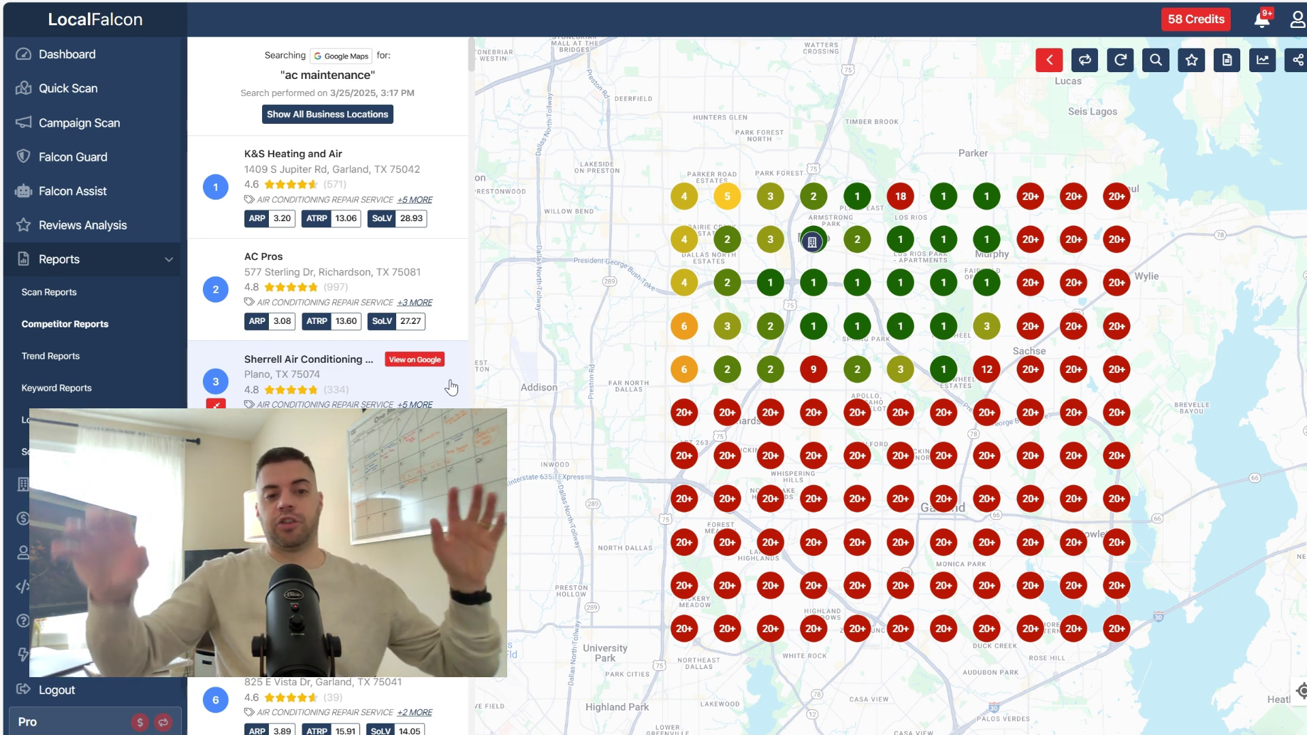
left_click(218, 204)
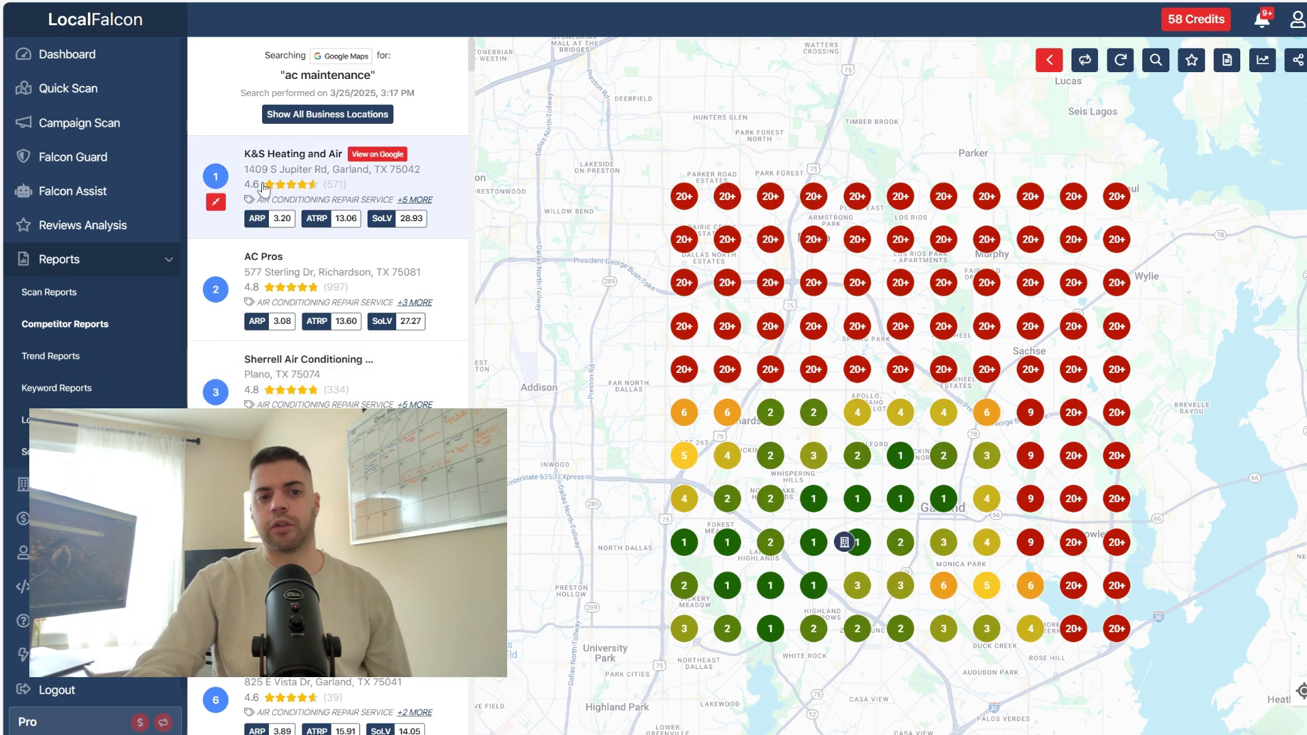
left_click(218, 203)
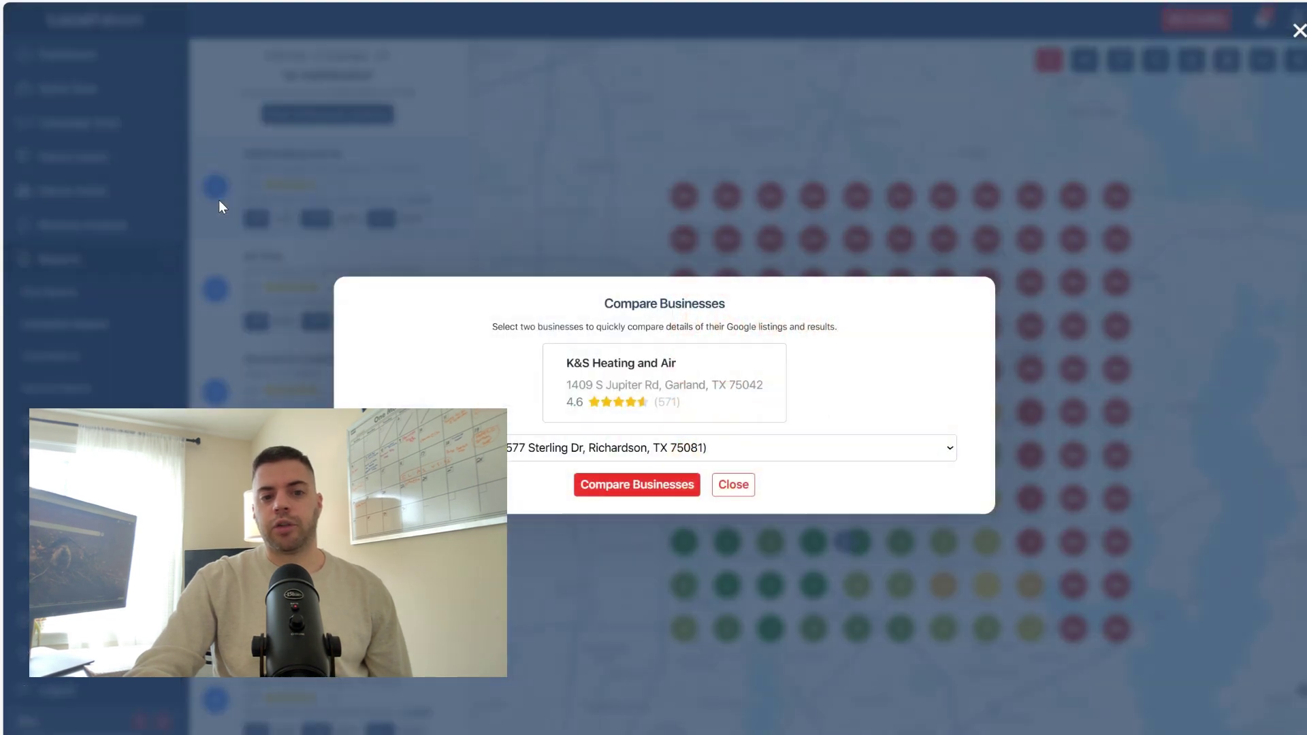
Generate the K&S Heating and Air vs Collin Air Conditioning comparison table, review it, and close it.
left_click(632, 446)
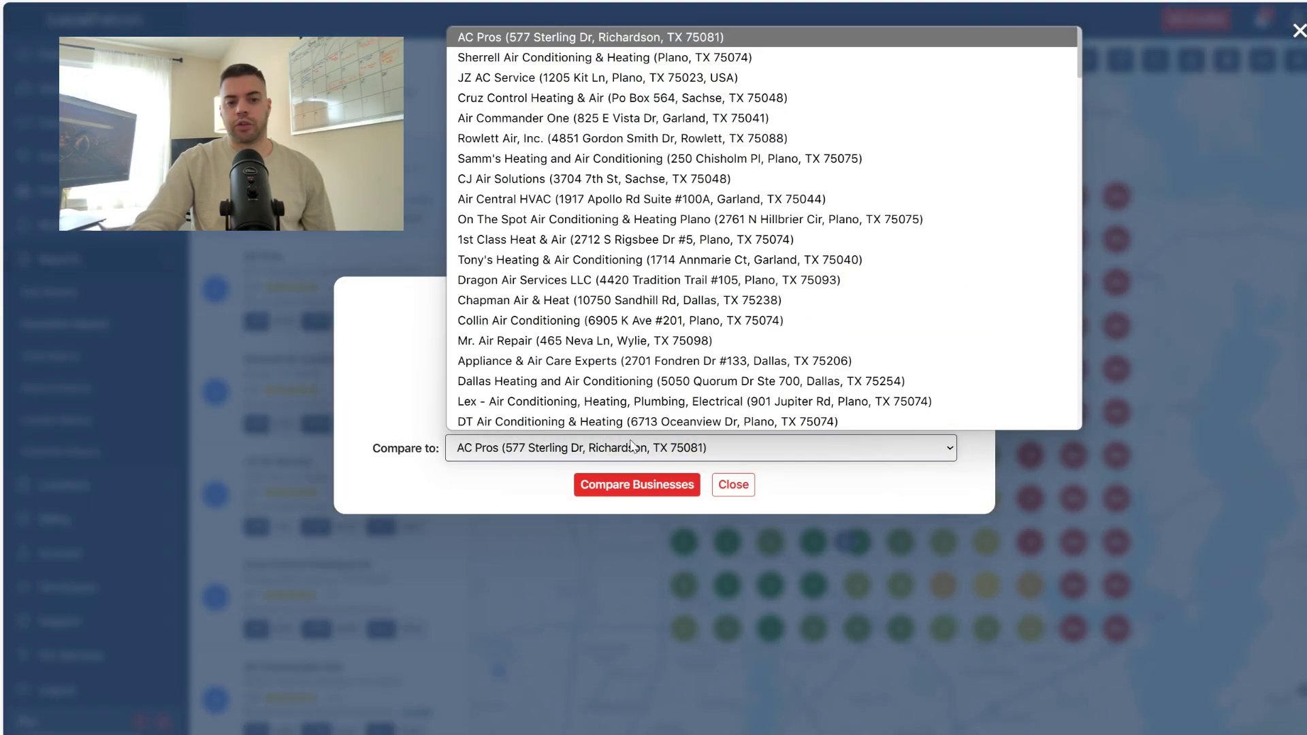
left_click(567, 318)
left_click(636, 483)
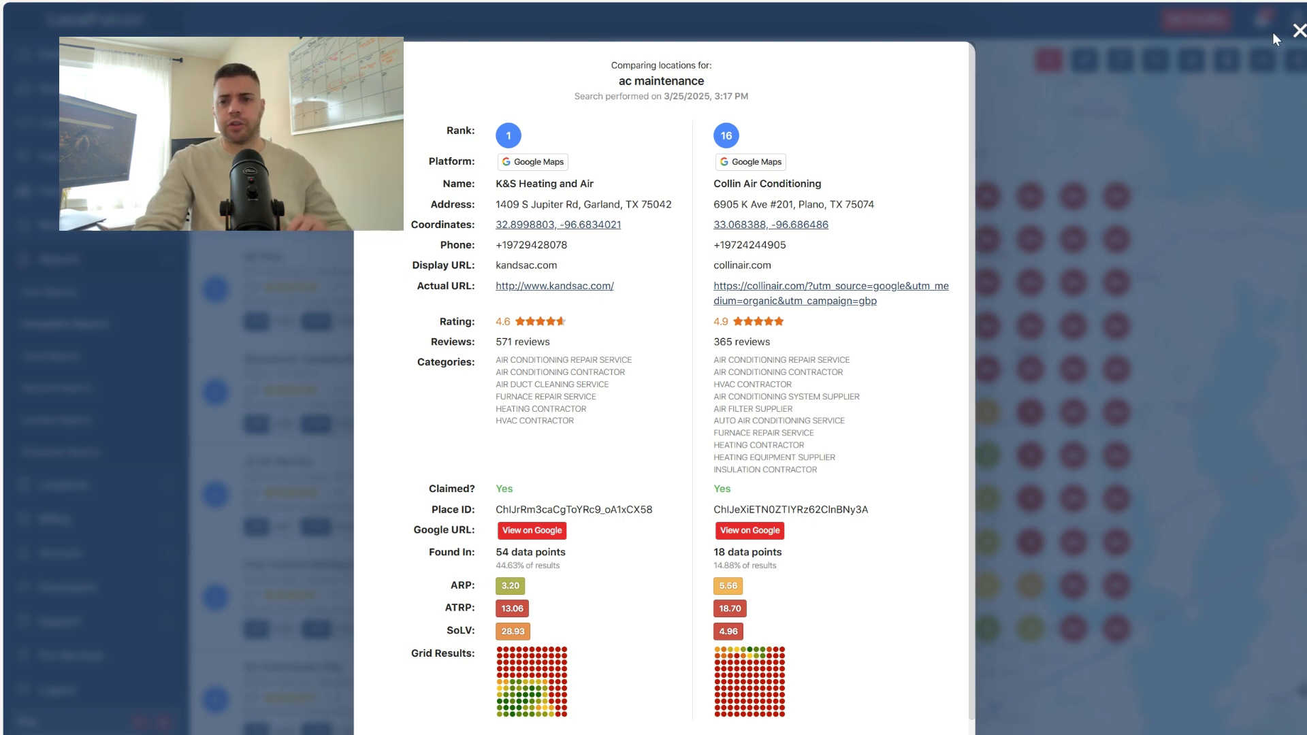
left_click(1298, 30)
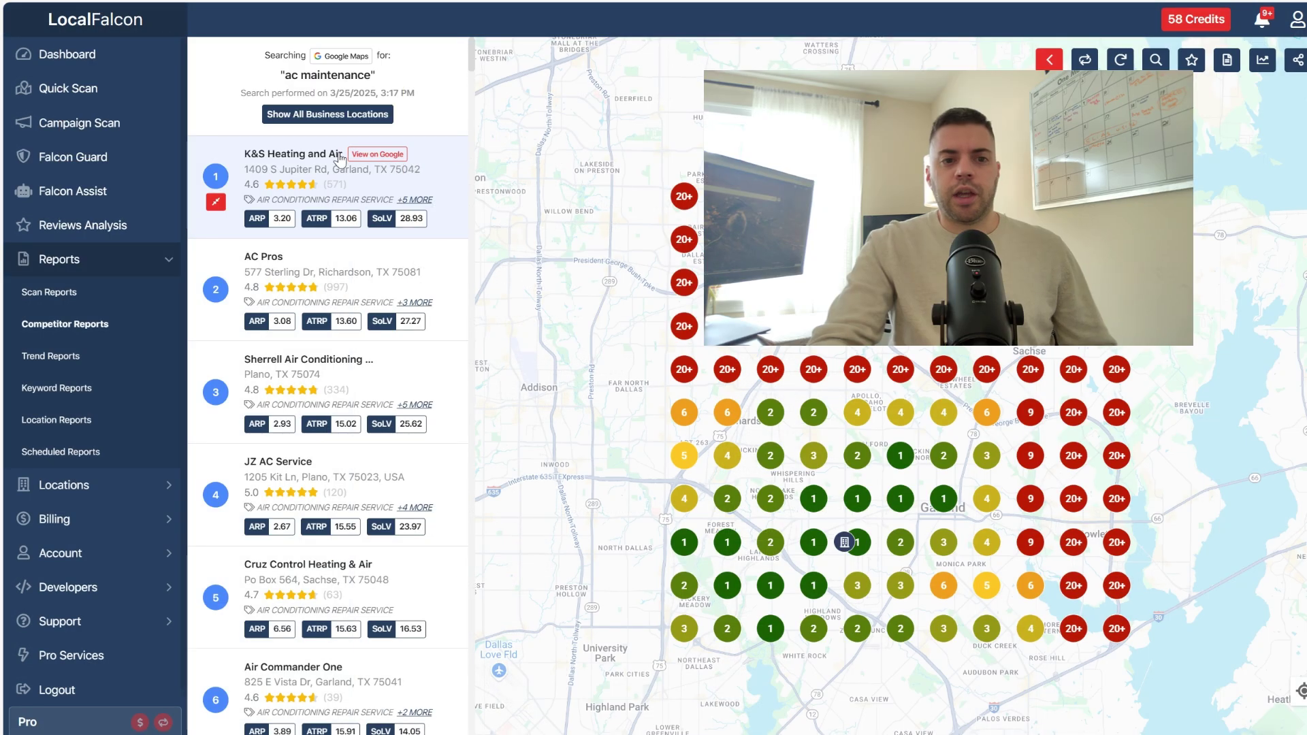
Open K&S Heating and Air's Google Maps listing and show its Services list.
left_click(358, 152)
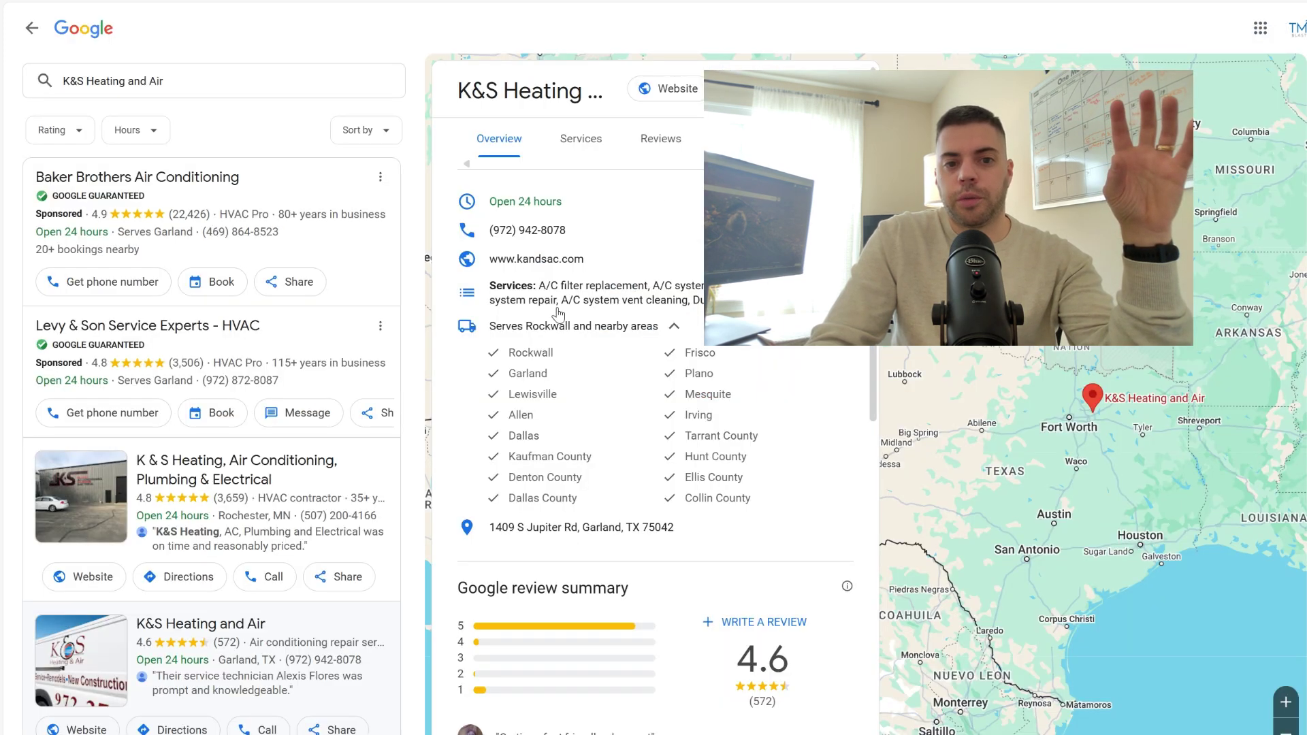
scroll(648, 198, "up", 4)
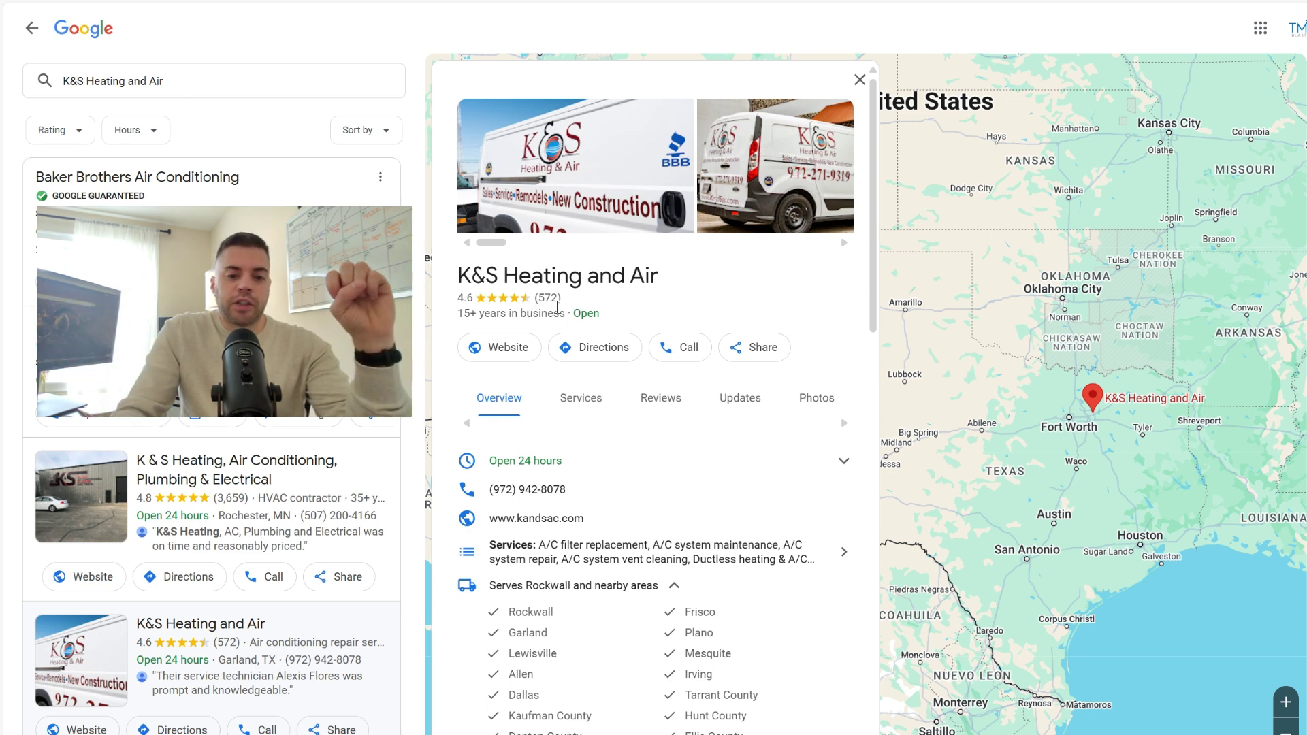
left_click(842, 554)
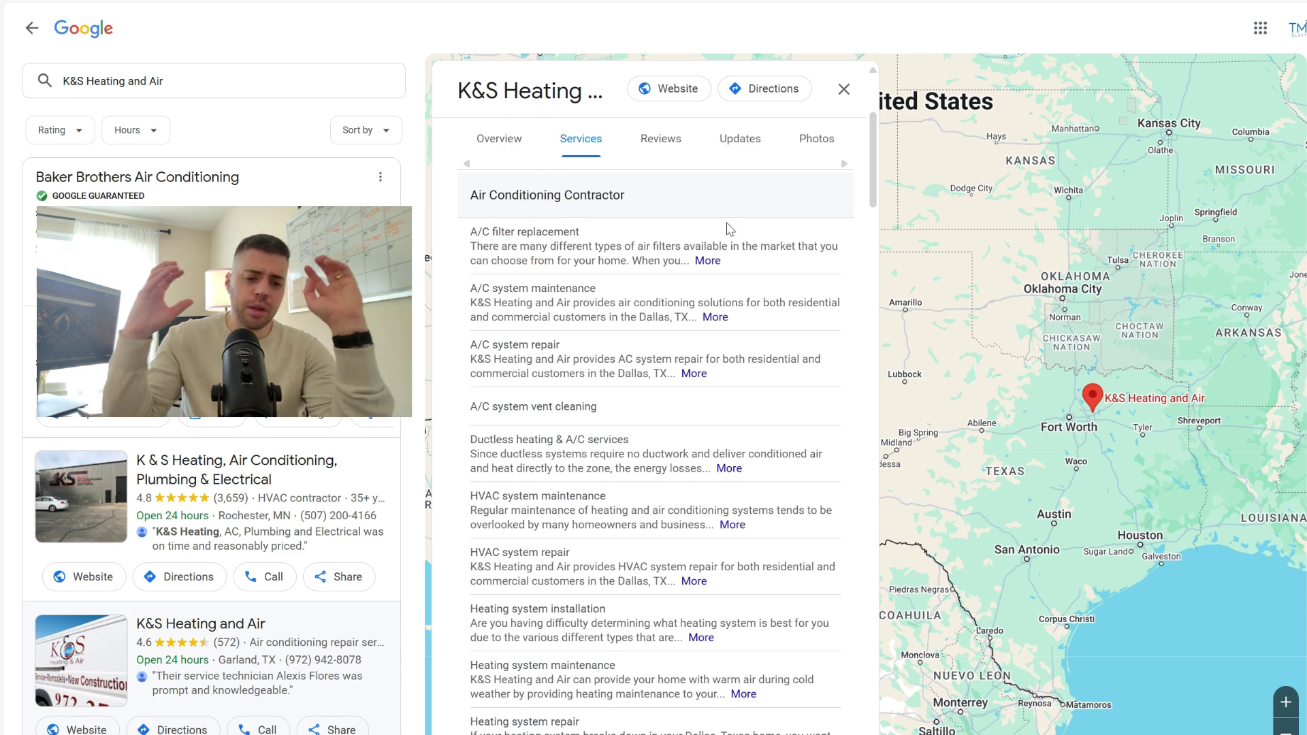
Expand the full A/C system maintenance description, then go back to the listing's Overview.
left_click(714, 317)
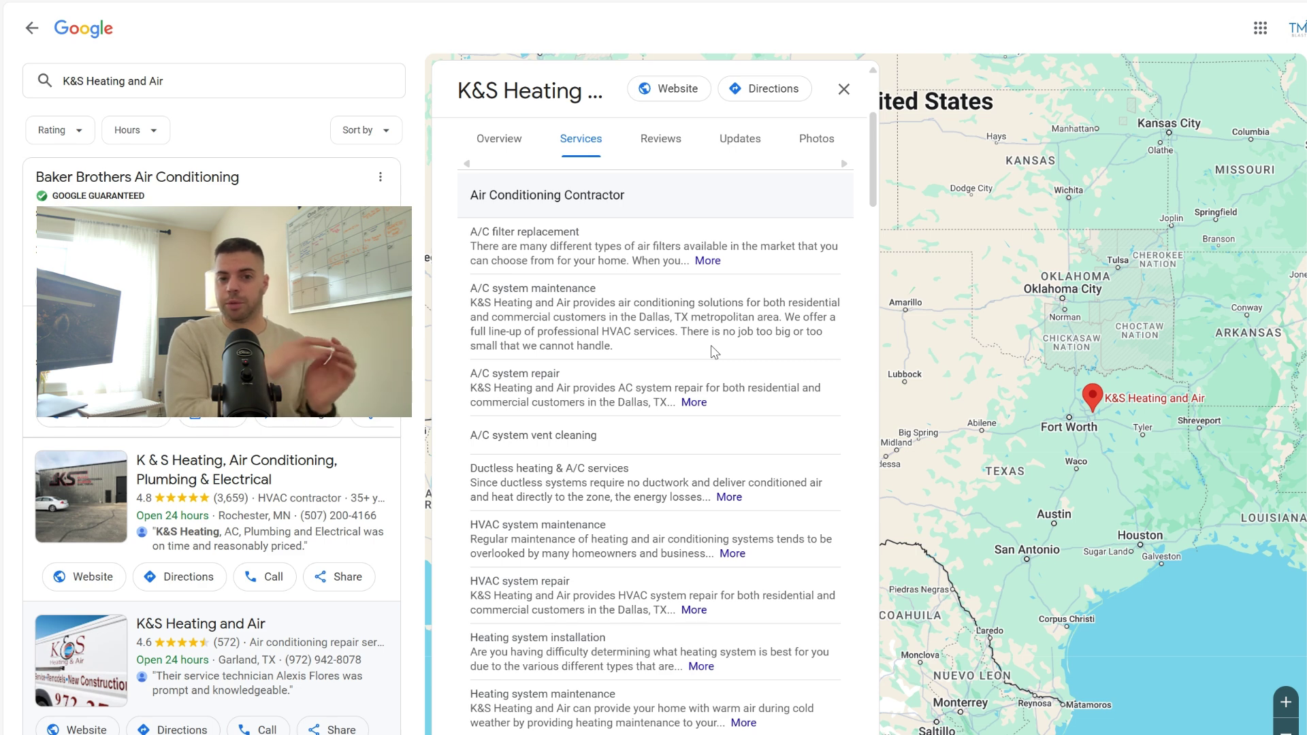
left_click(484, 156)
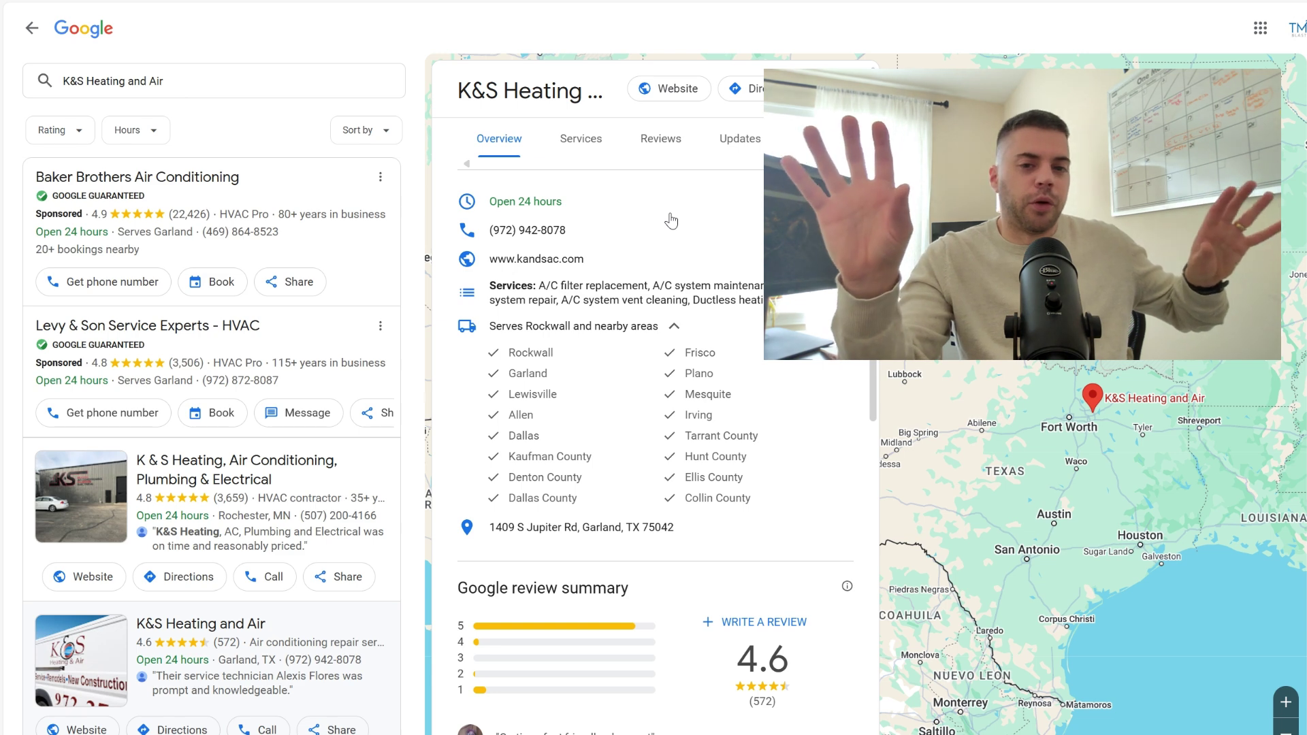
Open K&S Heating and Air's reviews and sort them by Newest.
left_click(679, 147)
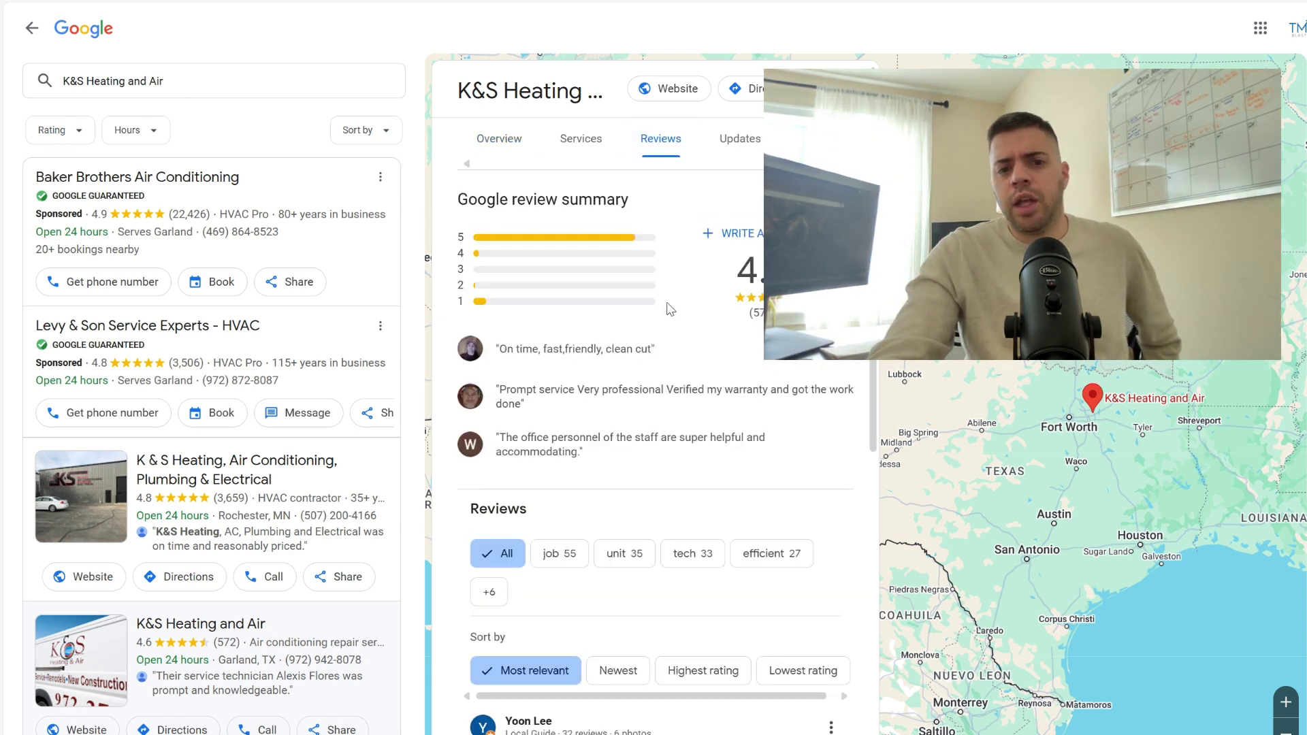
scroll(671, 309, "up", 1)
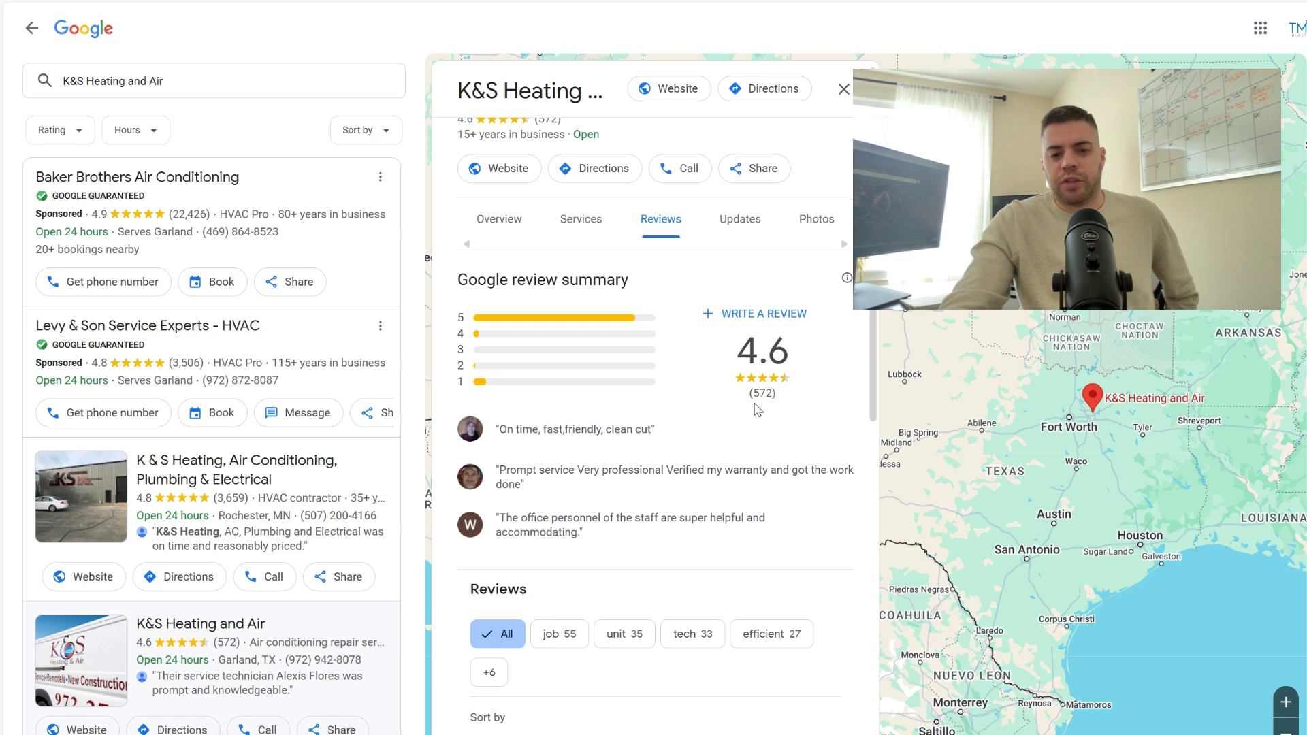
scroll(757, 409, "down", 5)
left_click(639, 440)
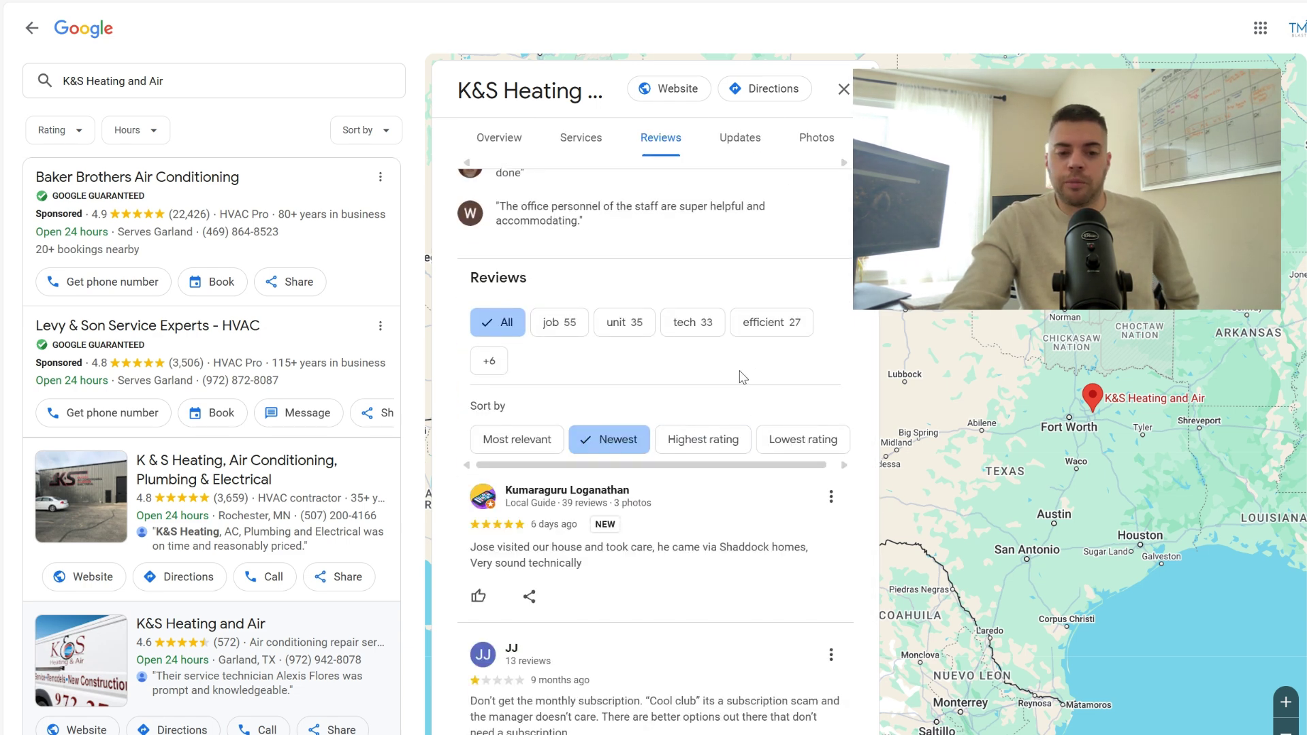
scroll(742, 377, "down", 6)
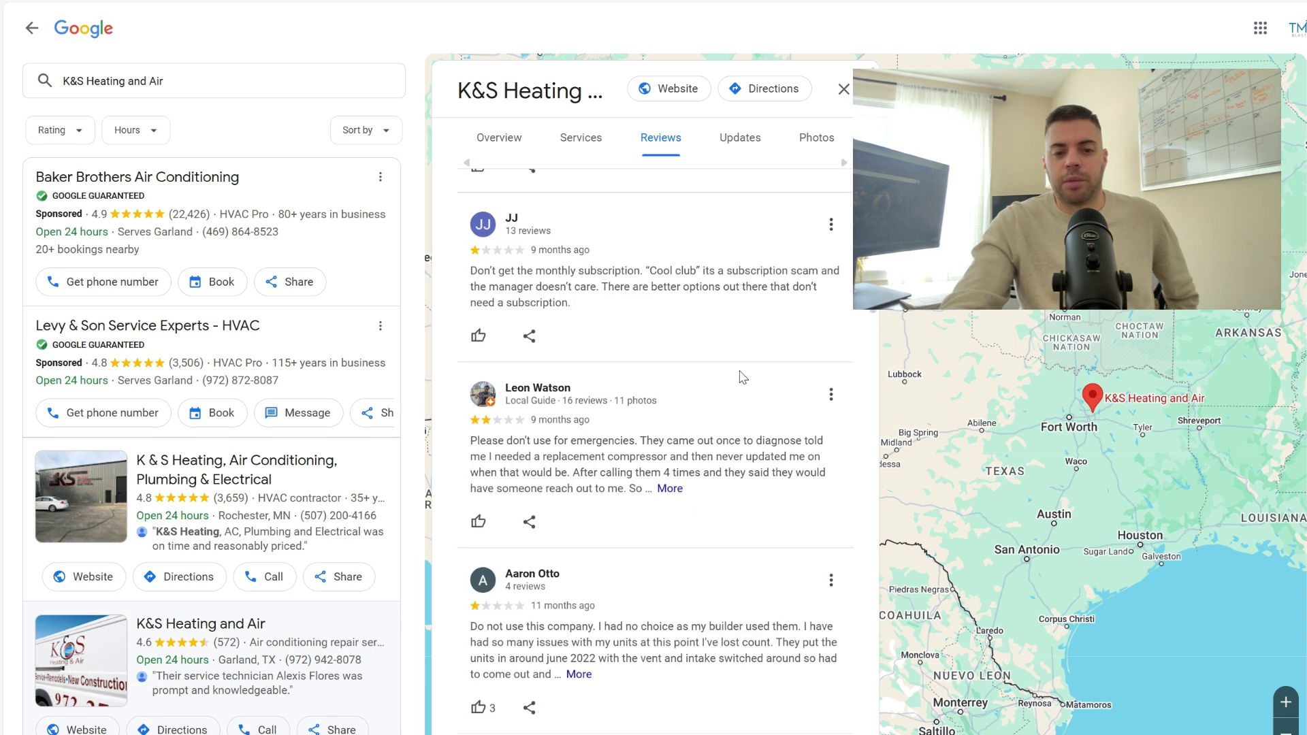
scroll(742, 377, "up", 10)
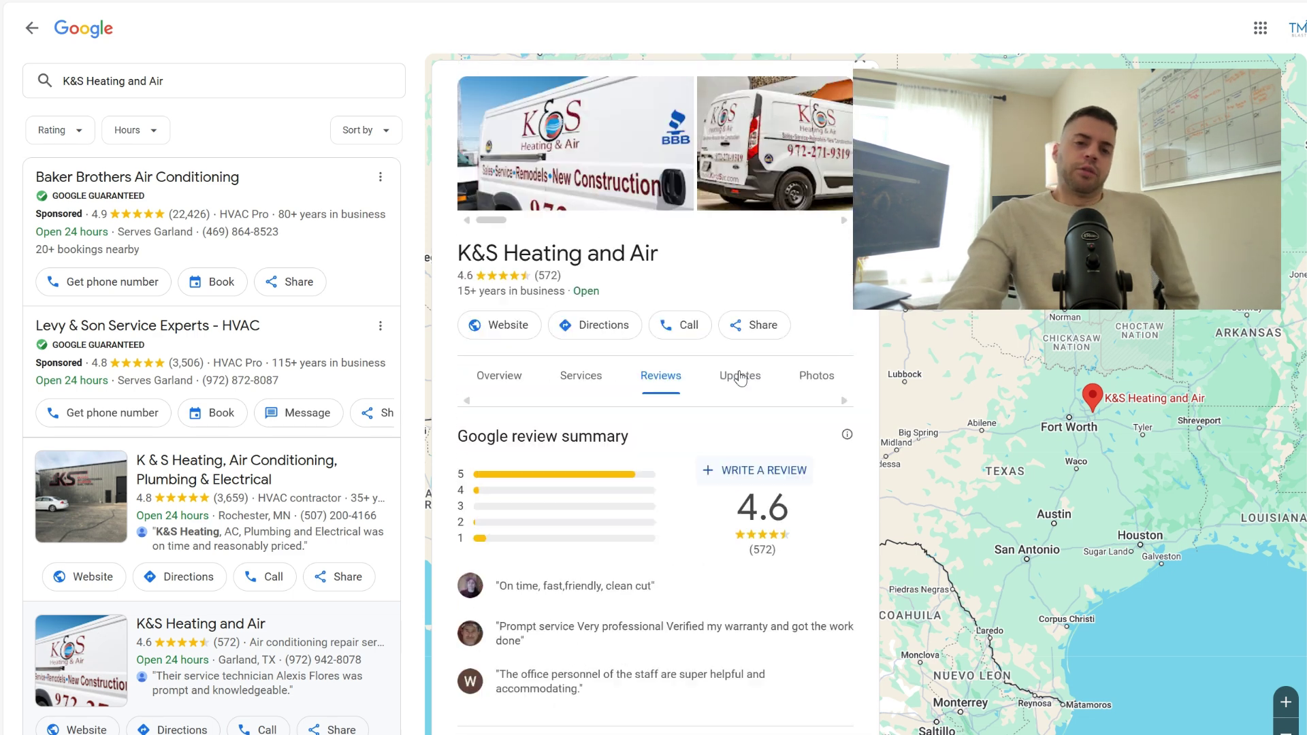
scroll(740, 378, "up", 1)
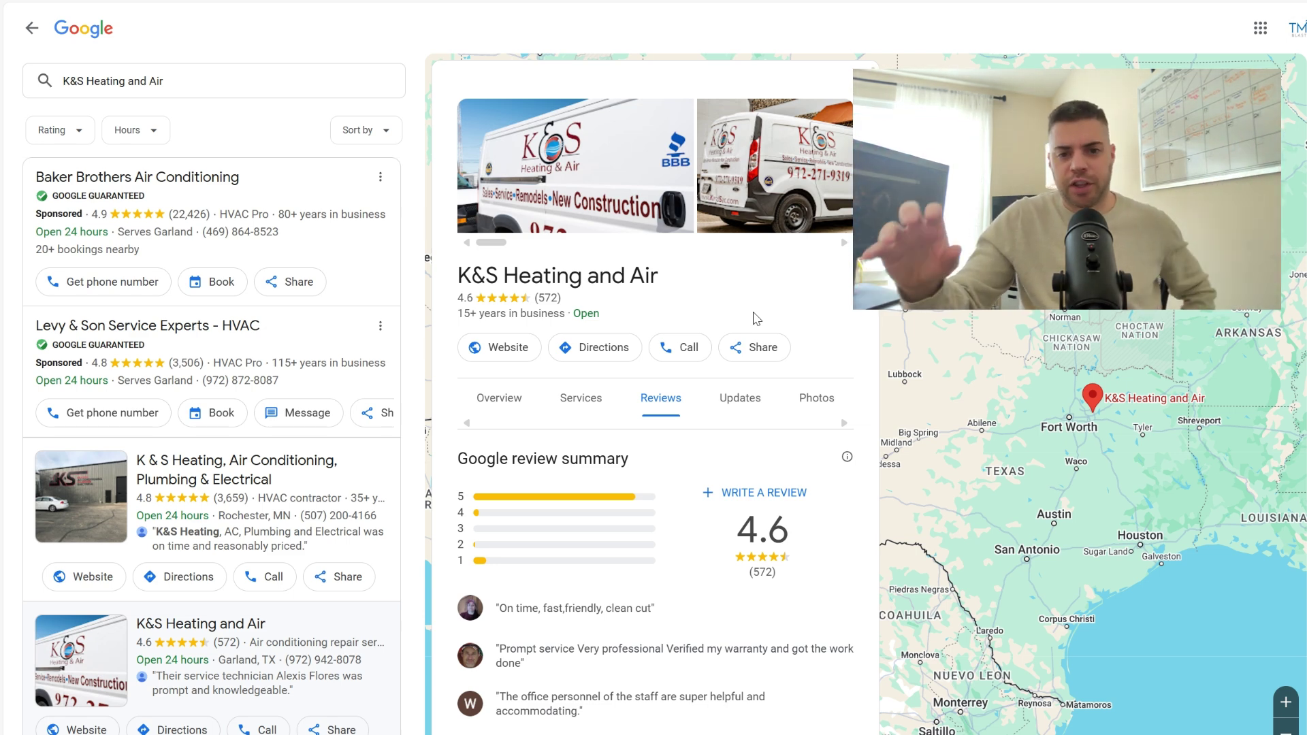
Show K&S Heating and Air's Updates posts, led by the Career Change Alert.
left_click(757, 418)
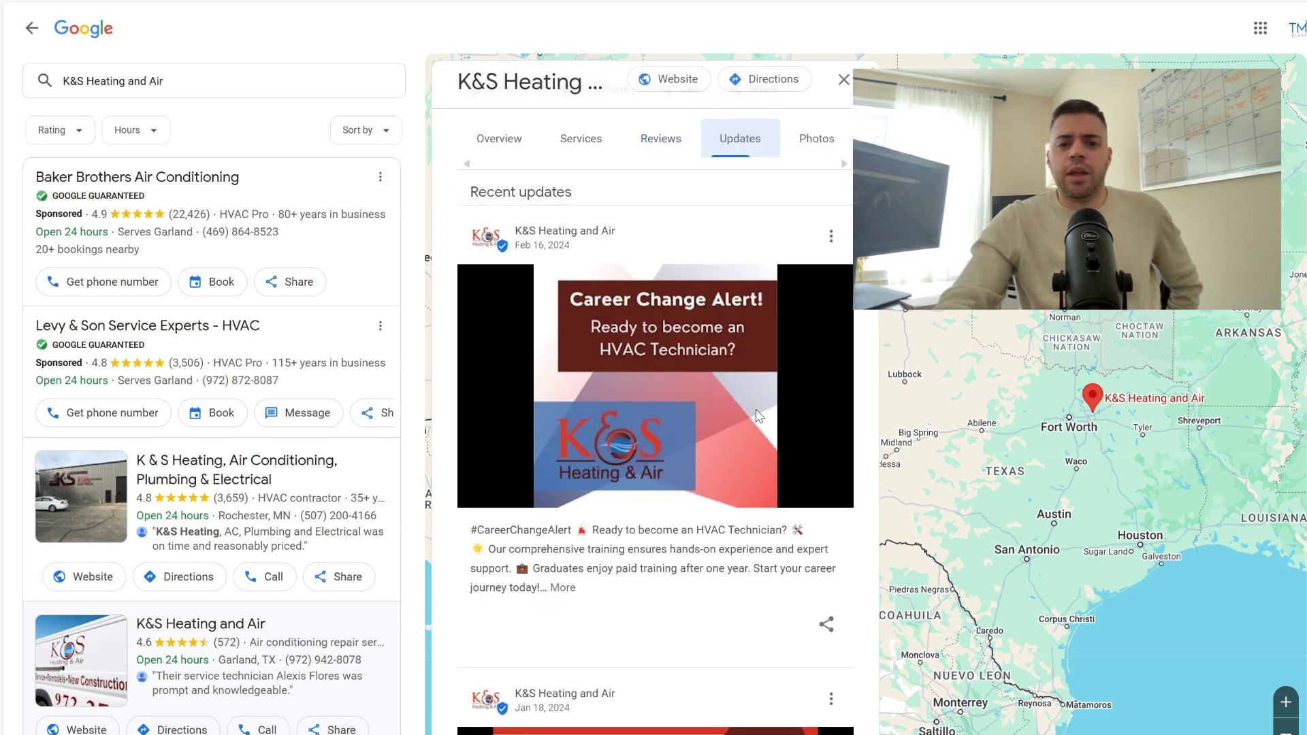
scroll(755, 248, "up", 1)
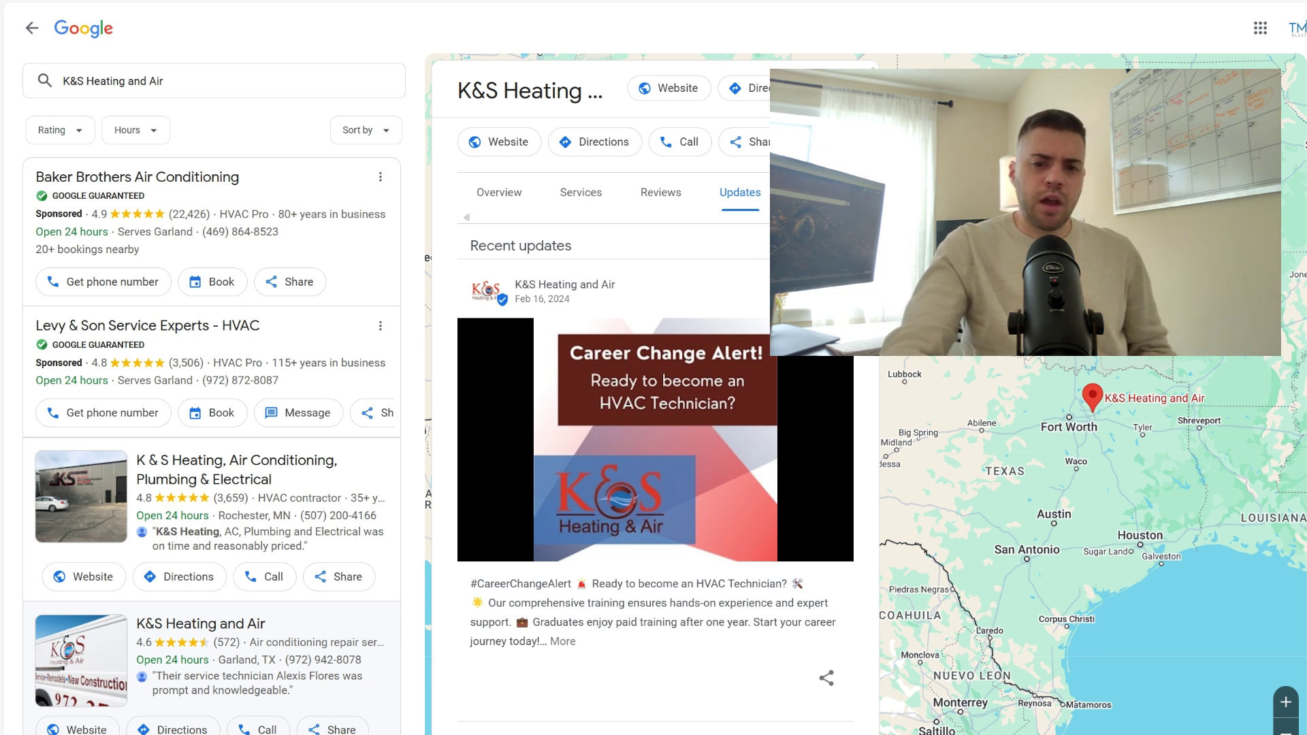
Browse K&S Heating and Air's photo gallery, then return to the Overview.
left_click(796, 192)
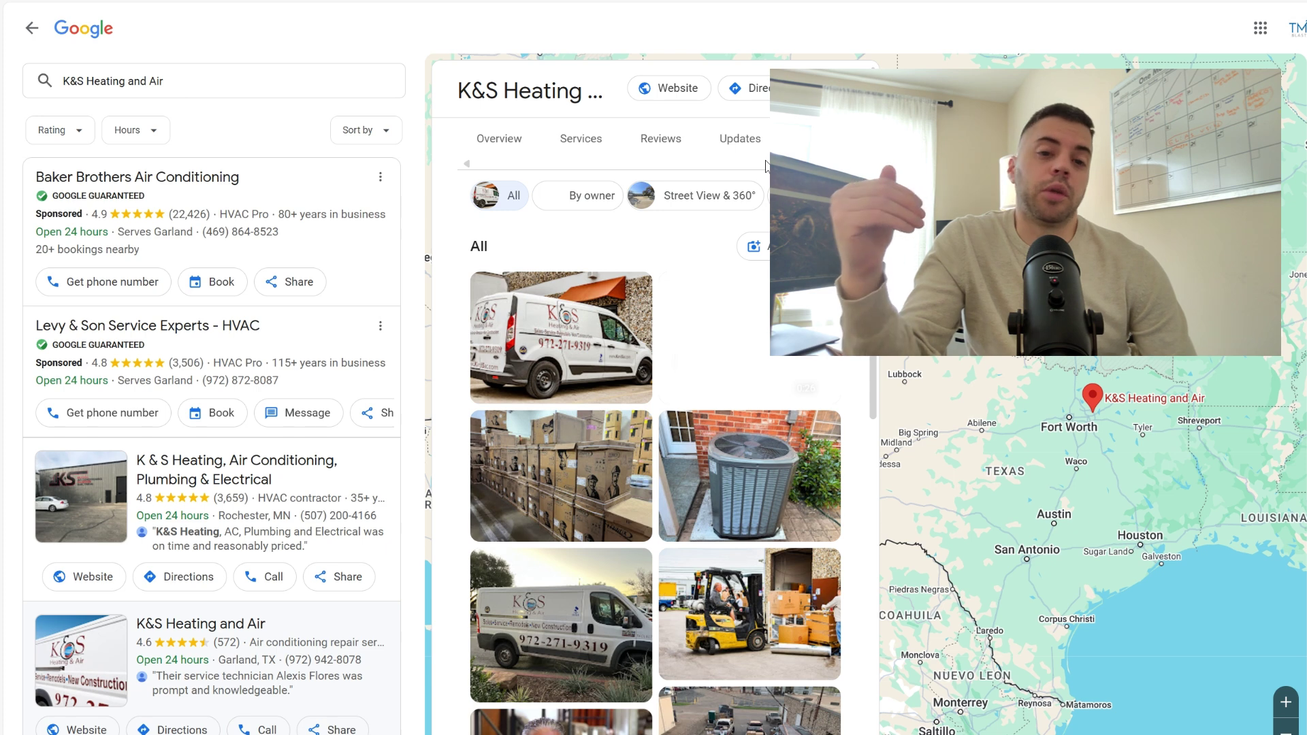
left_click(498, 143)
Expand the full business description, search it for 'air con', and select 'air conditioning installations'.
scroll(647, 326, "down", 10)
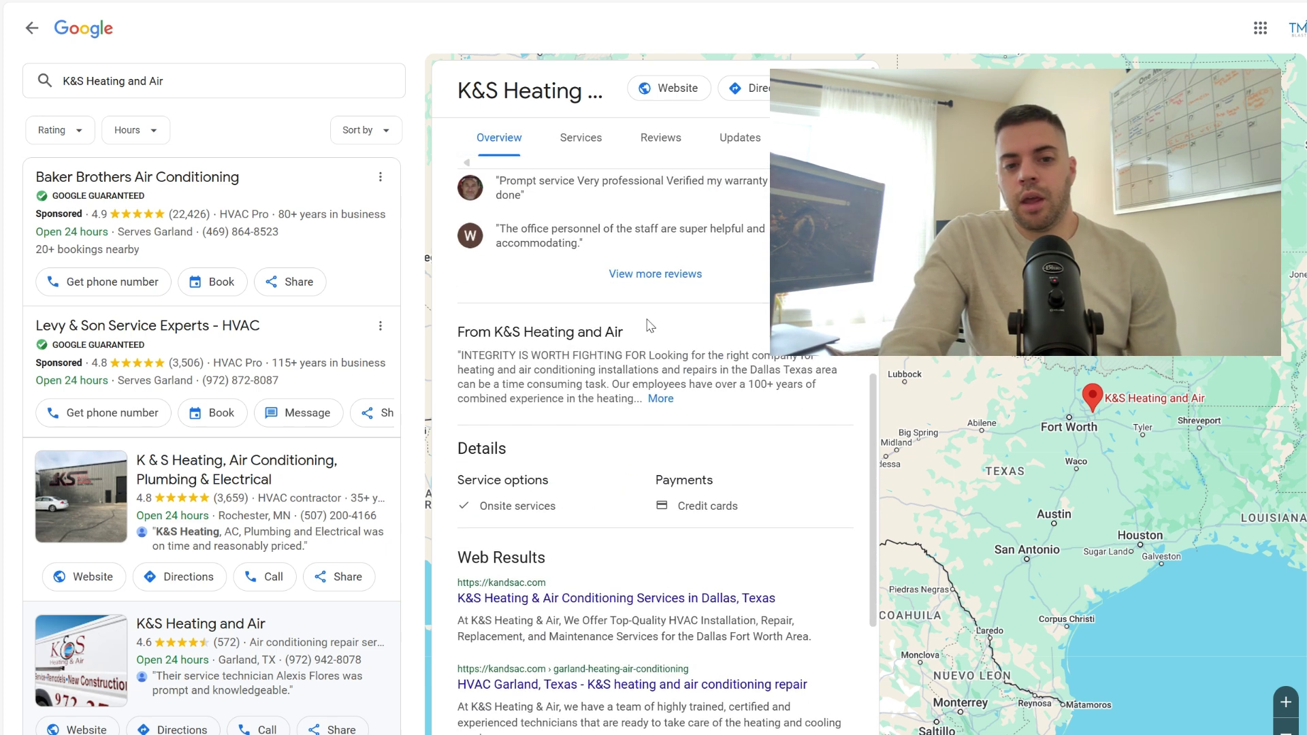
left_click(660, 399)
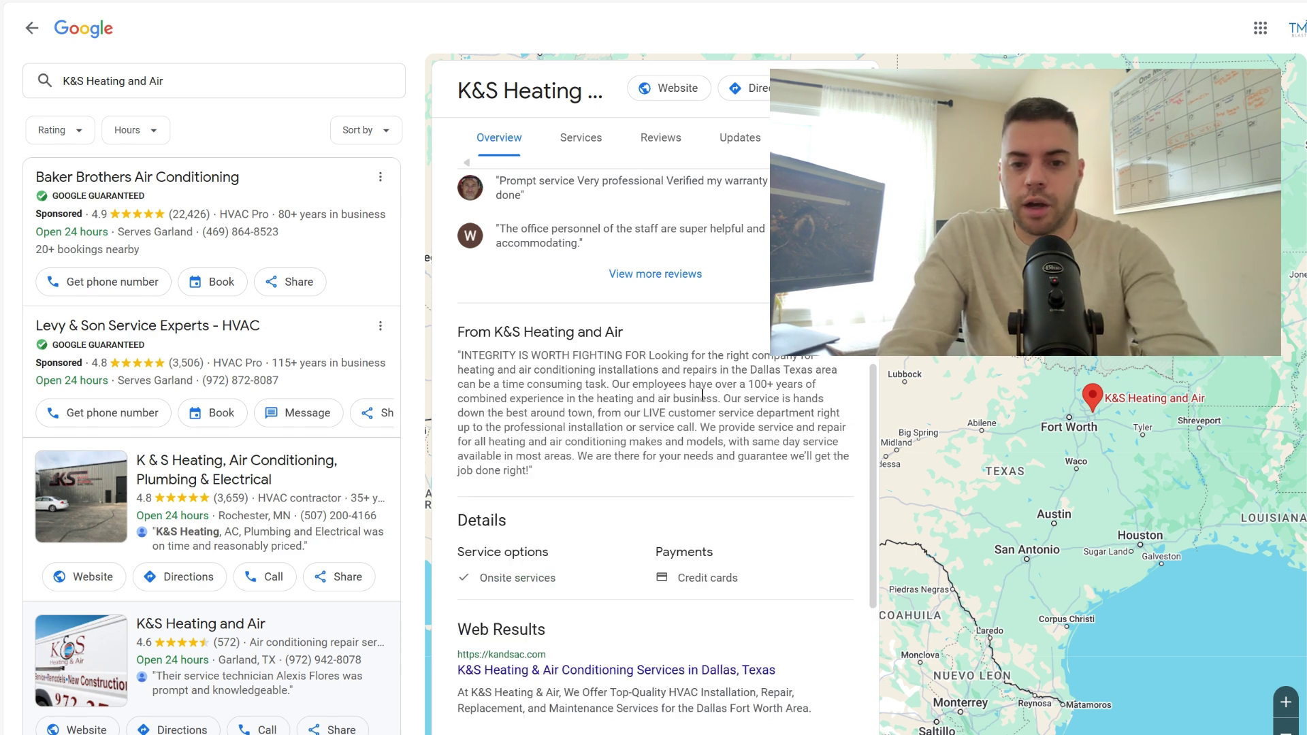
key("ctrl+f")
type("a")
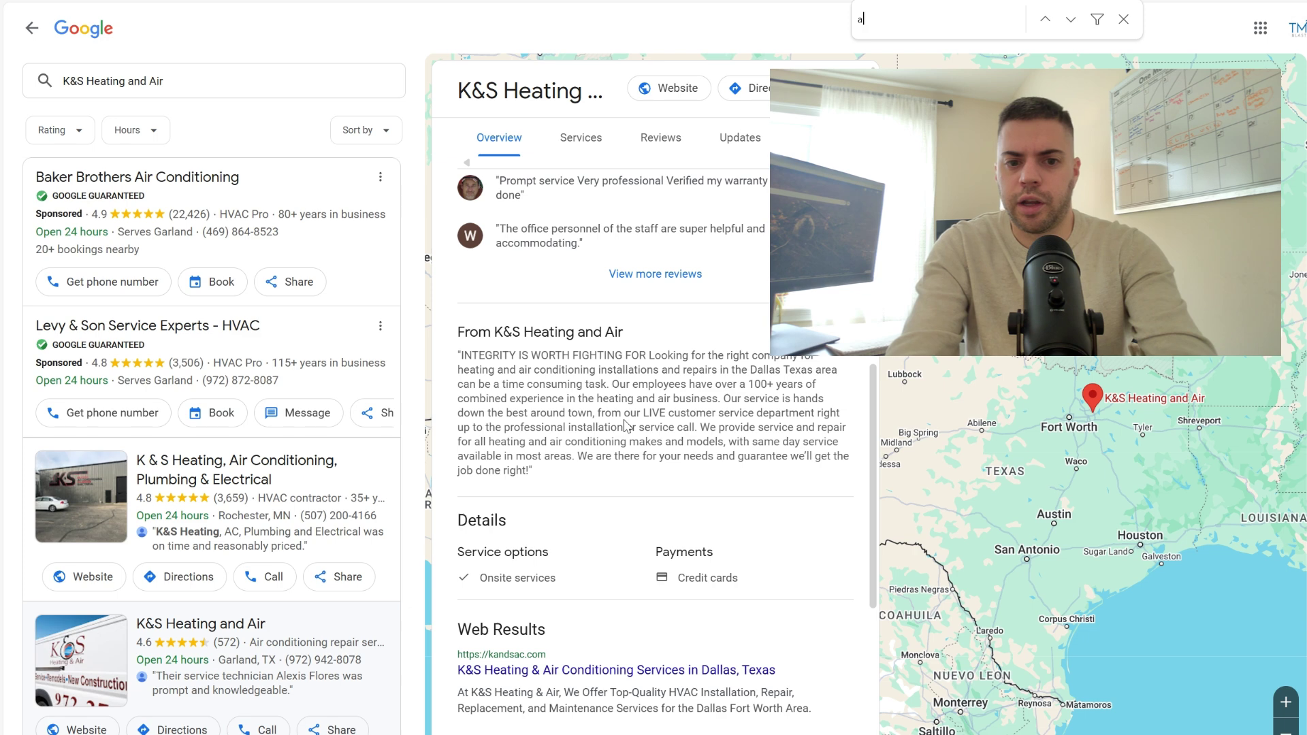
type("ir con")
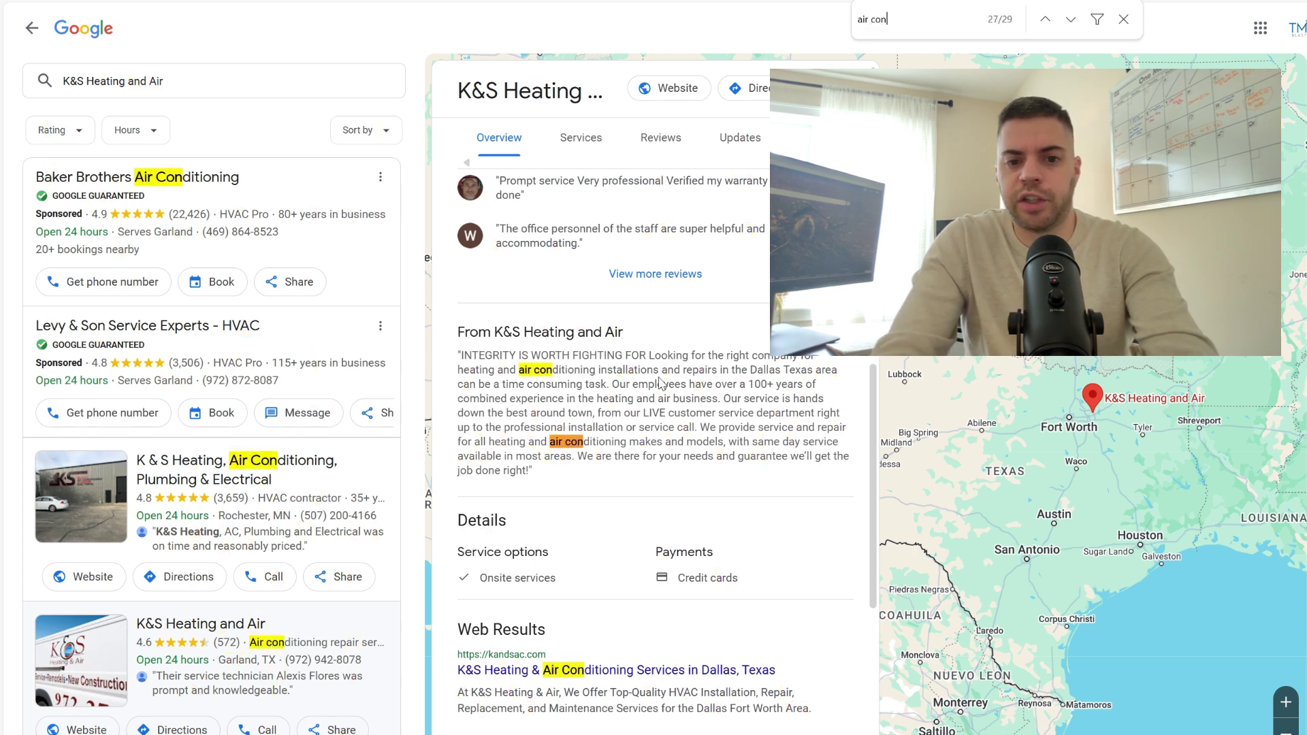
left_click_drag(659, 369, 515, 370)
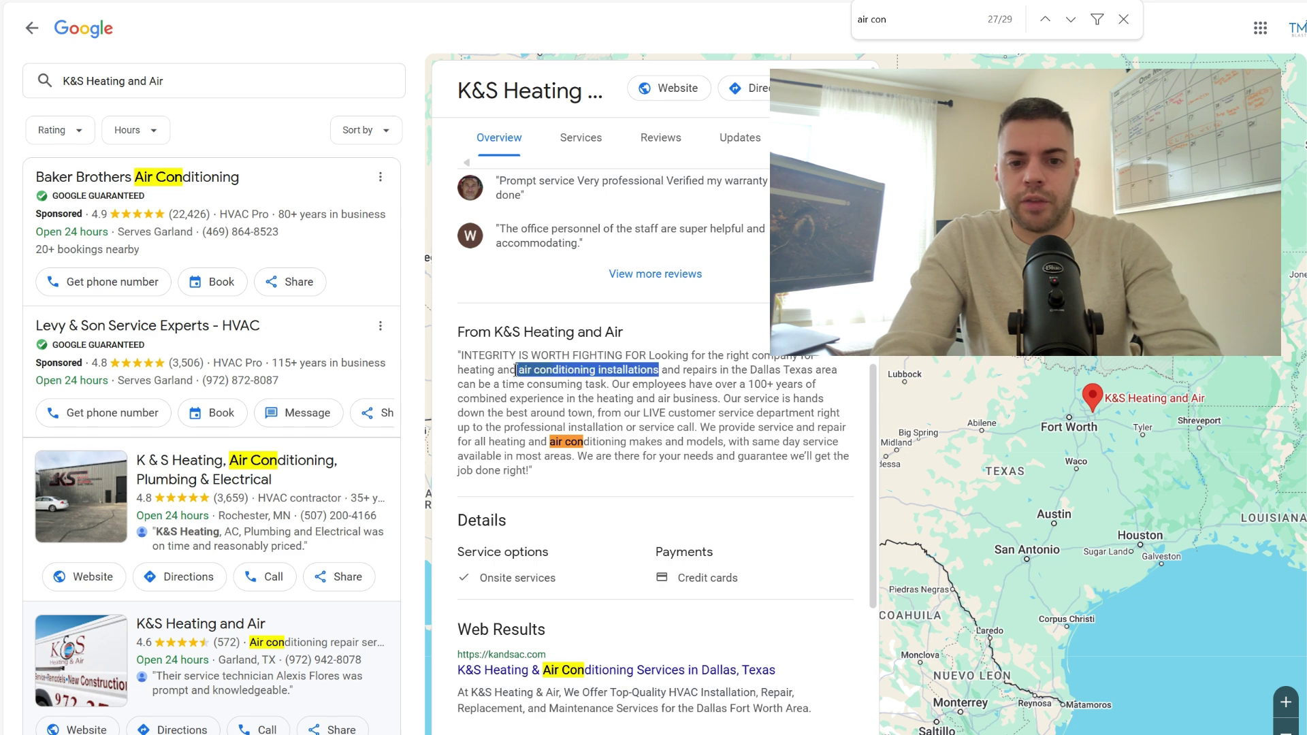
left_click(655, 407)
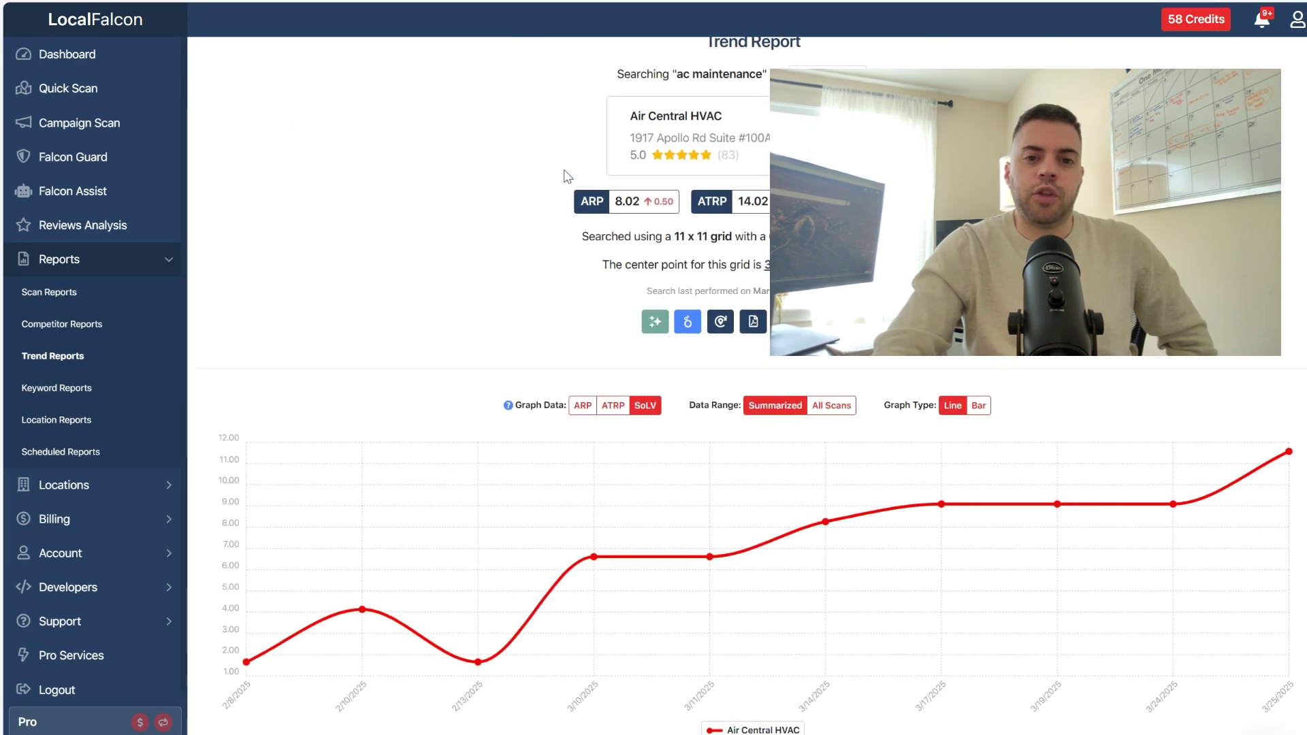
scroll(568, 176, "up", 1)
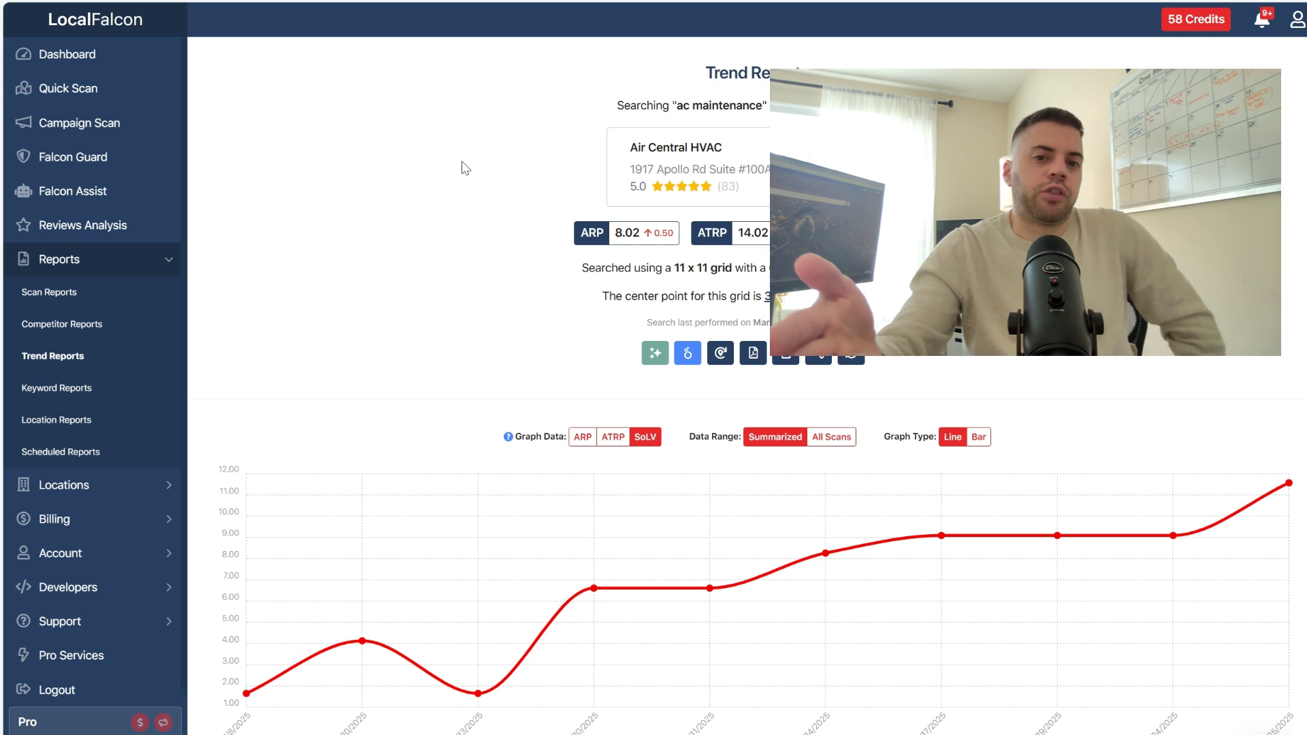